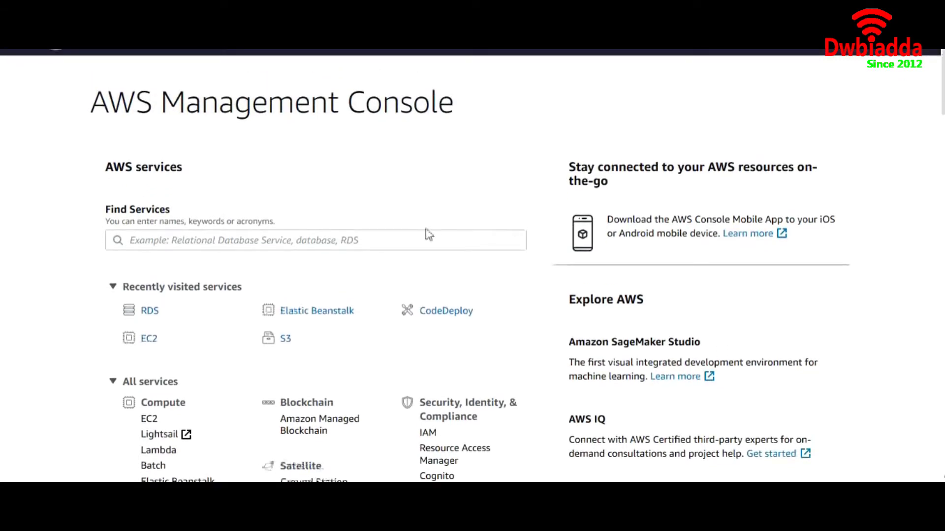
Search for 'rds' in Find Services and open the Amazon RDS dashboard.
drag(462, 110, 90, 109)
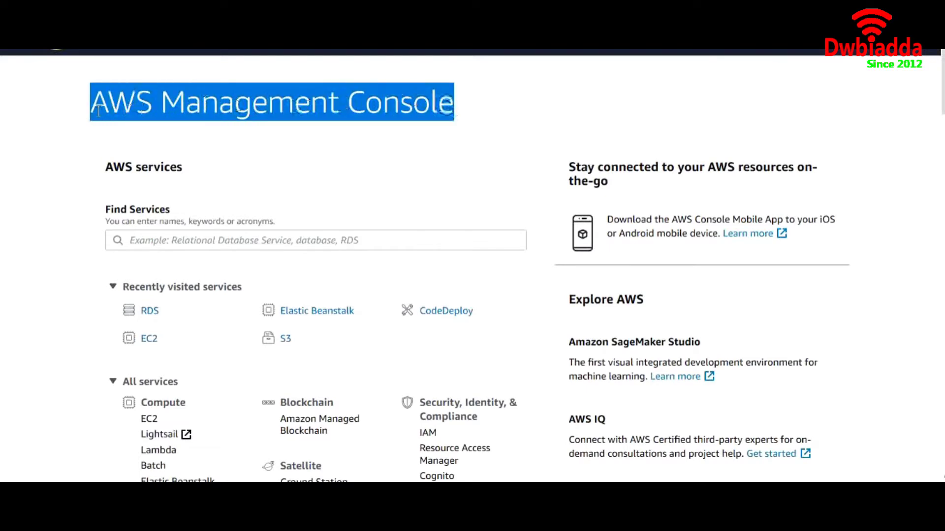
click(208, 239)
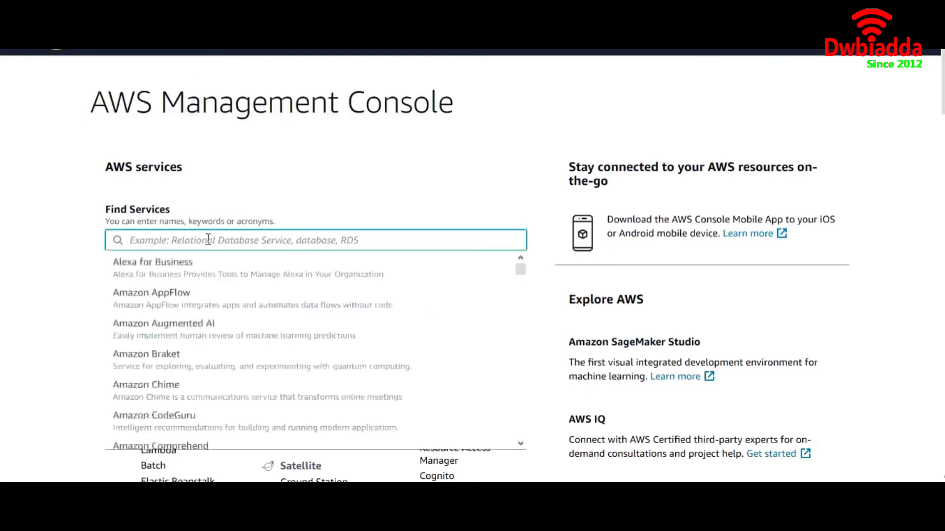
text(rds)
click(202, 272)
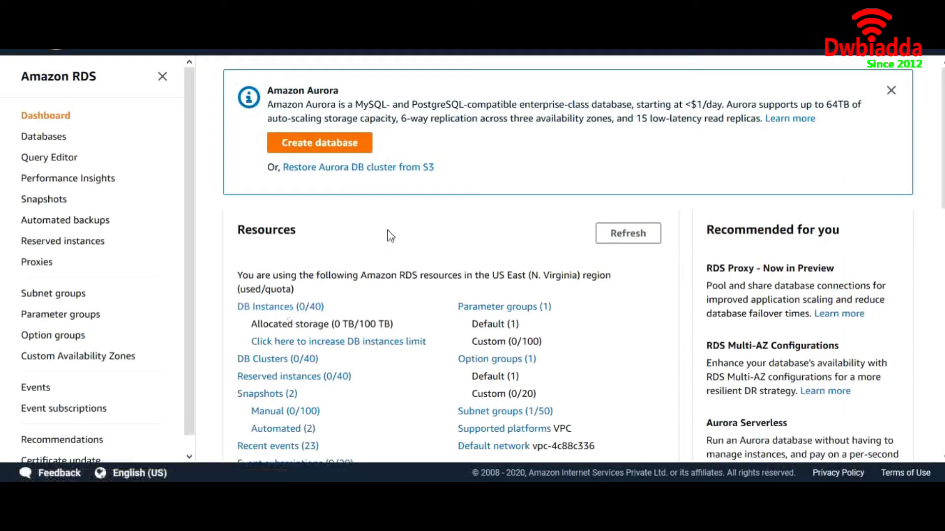
Go to the Databases list and start creating a new database.
click(280, 308)
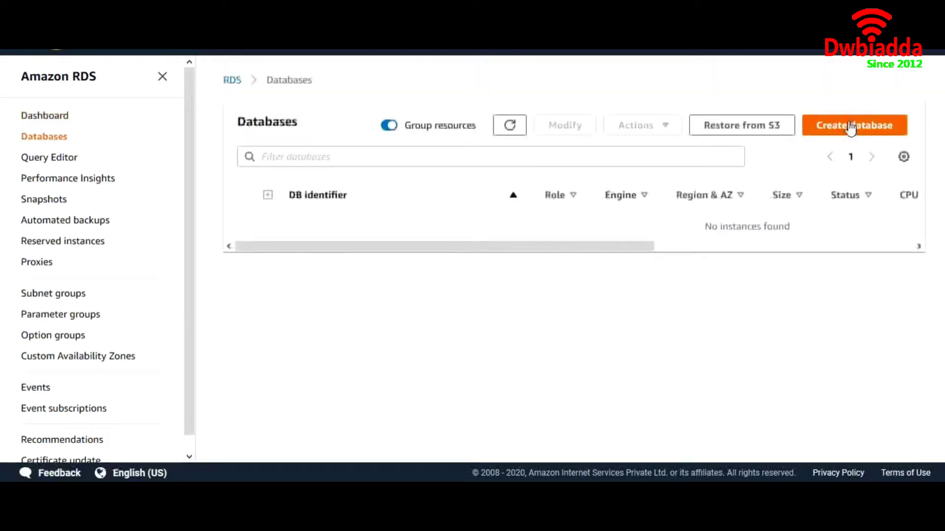
click(851, 129)
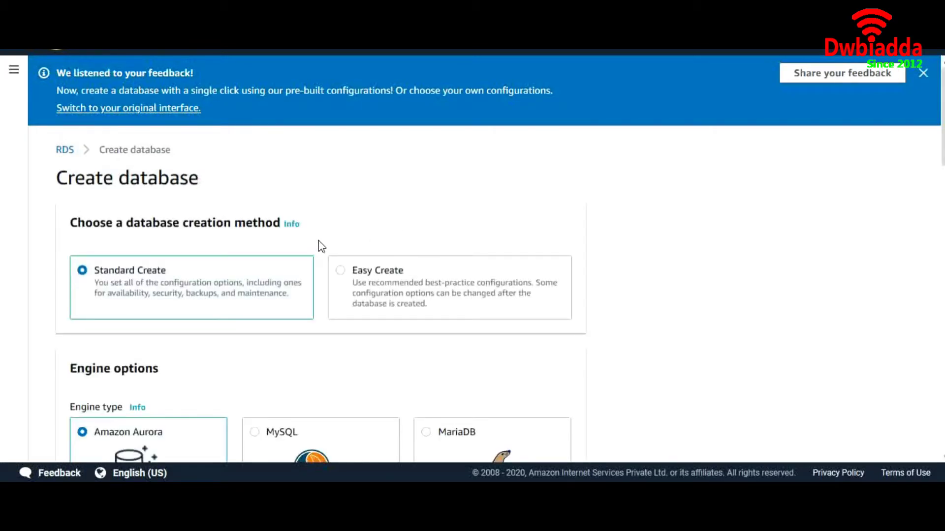
scroll(320, 247, down, 2)
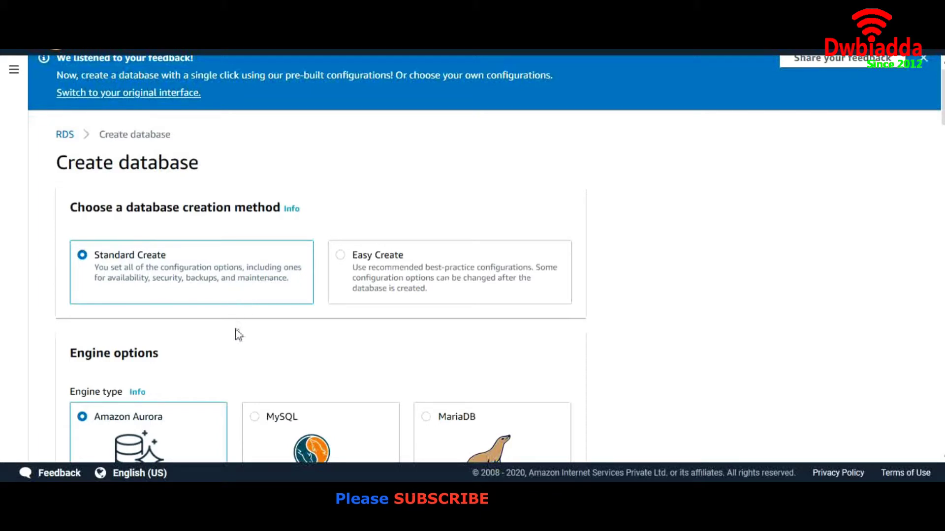
scroll(236, 335, down, 3)
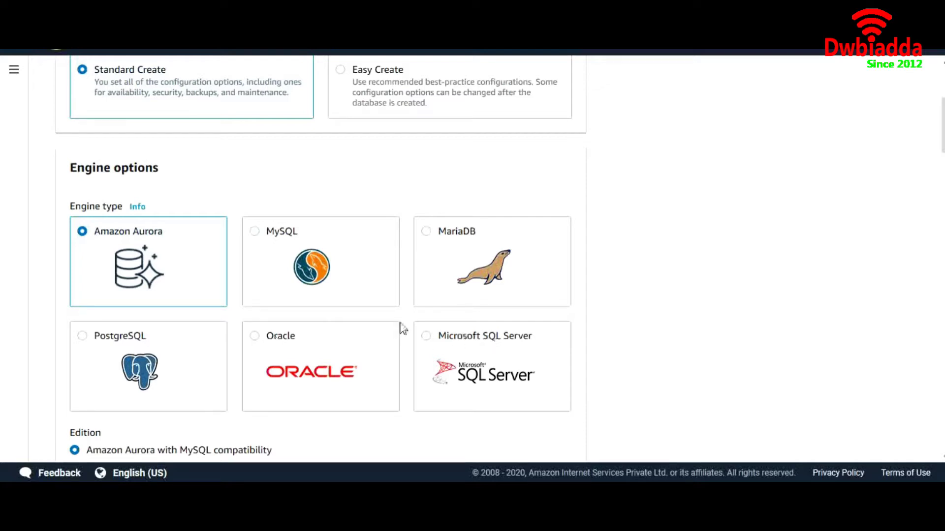
Choose the MySQL engine and select version MySQL 5.7.23.
click(255, 233)
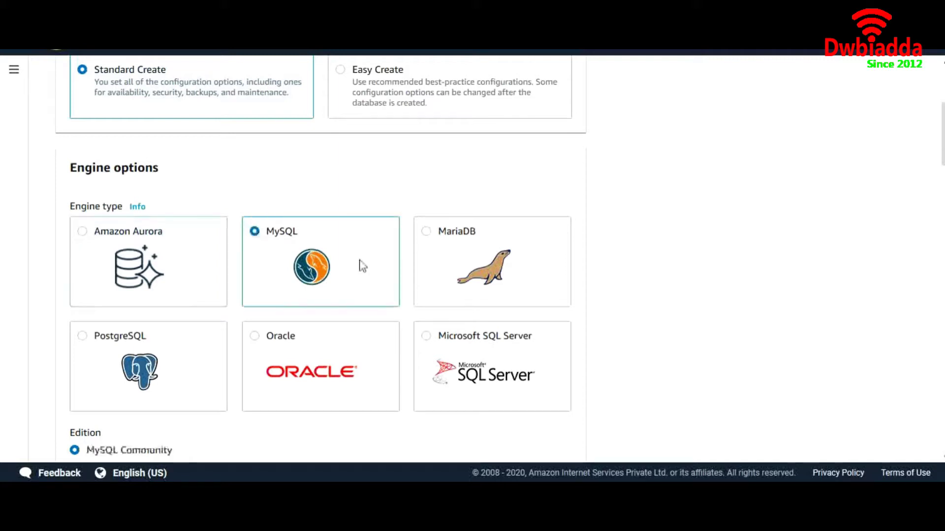
scroll(374, 273, down, 5)
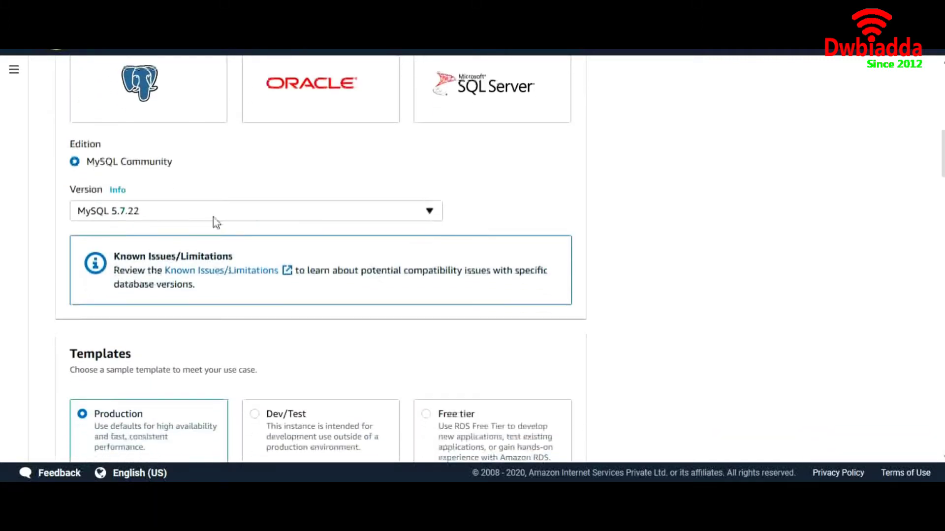
click(212, 217)
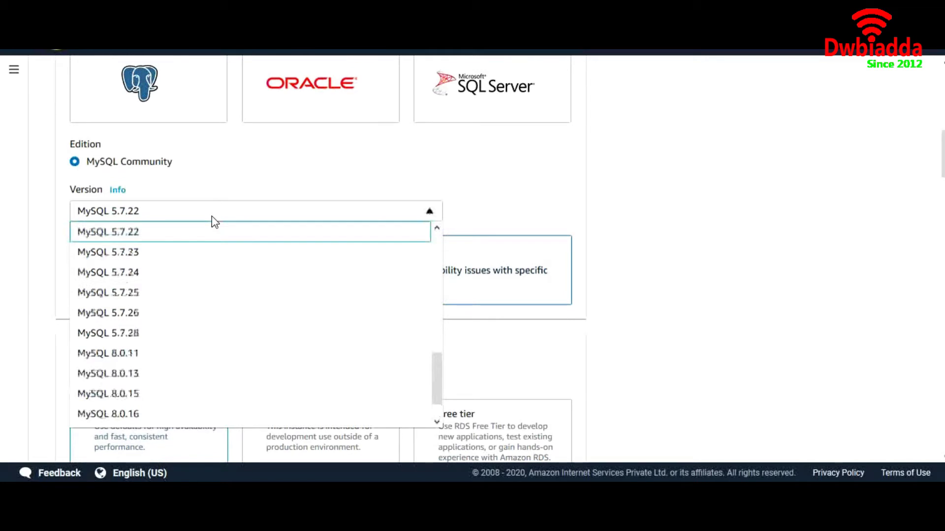
click(186, 261)
scroll(332, 238, down, 3)
scroll(332, 234, down, 2)
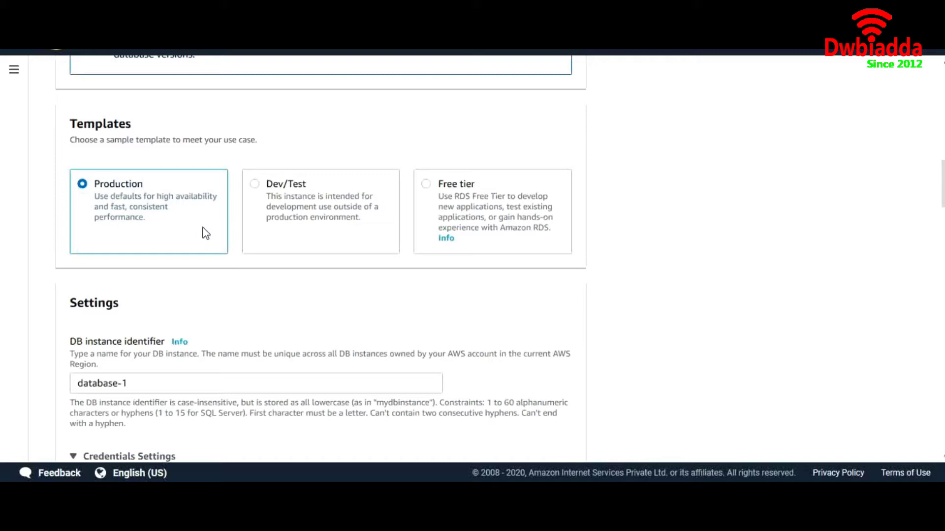
Pick the Free tier template and rename the DB instance identifier to MyFirstDB.
click(427, 188)
scroll(412, 276, down, 2)
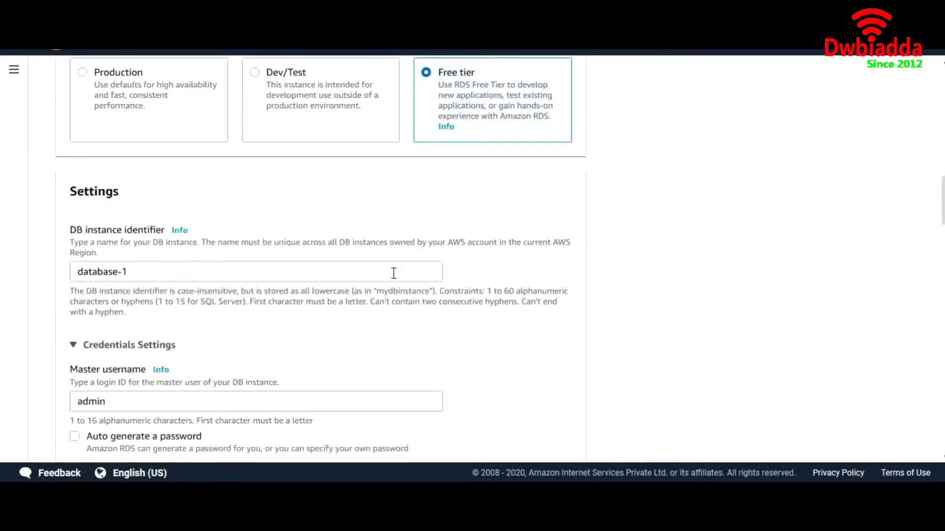
click(336, 278)
key(ctrl+shift+Left)
key(ctrl+shift+Left)
key(ctrl+shift+Left)
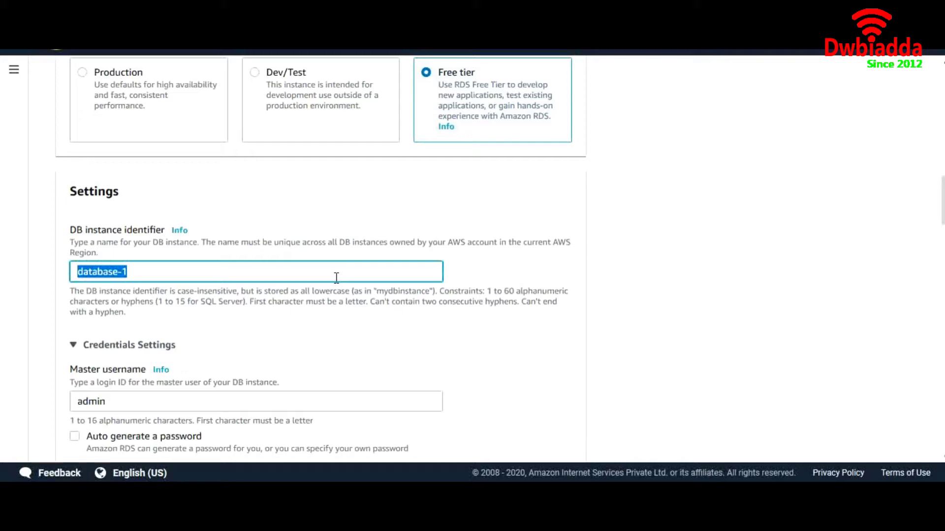
text(MyFirstDB)
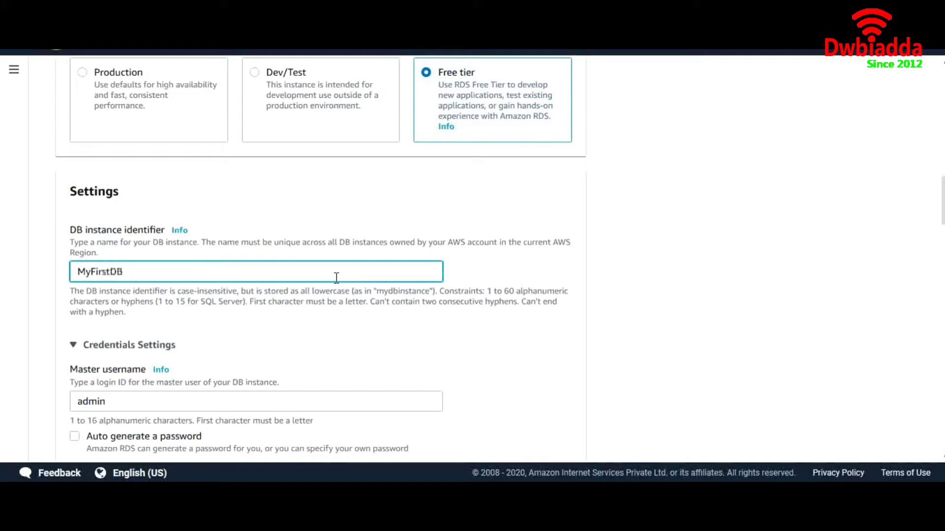
scroll(336, 278, down, 3)
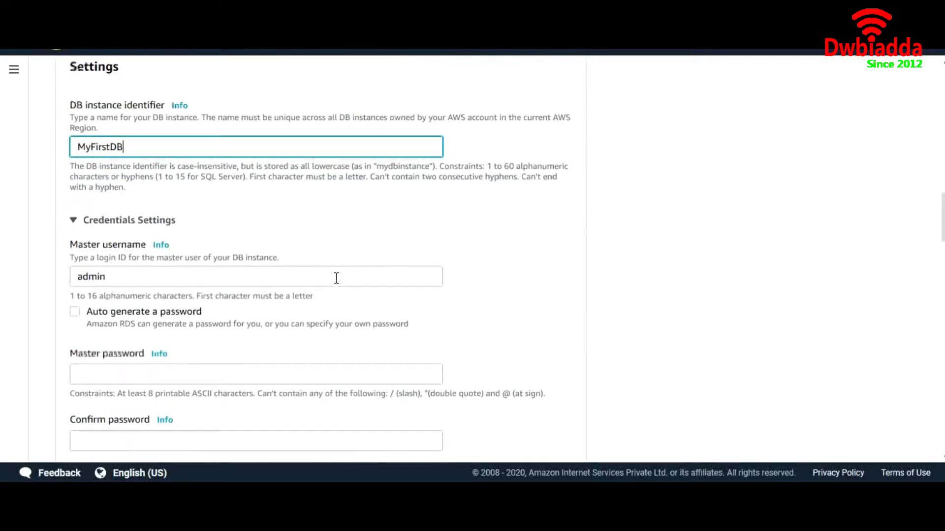
click(244, 276)
Keep master username admin, then enter and confirm the master password.
double_click(244, 276)
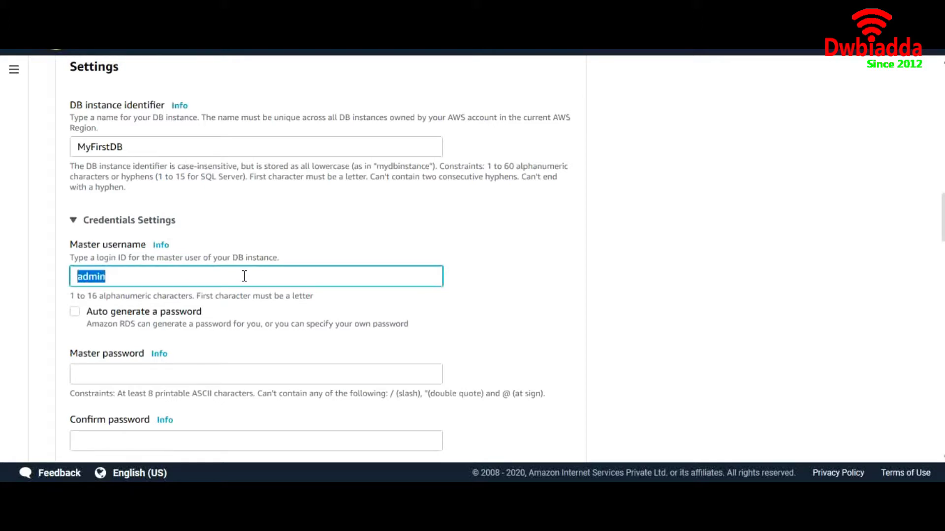
scroll(244, 276, down, 2)
click(223, 279)
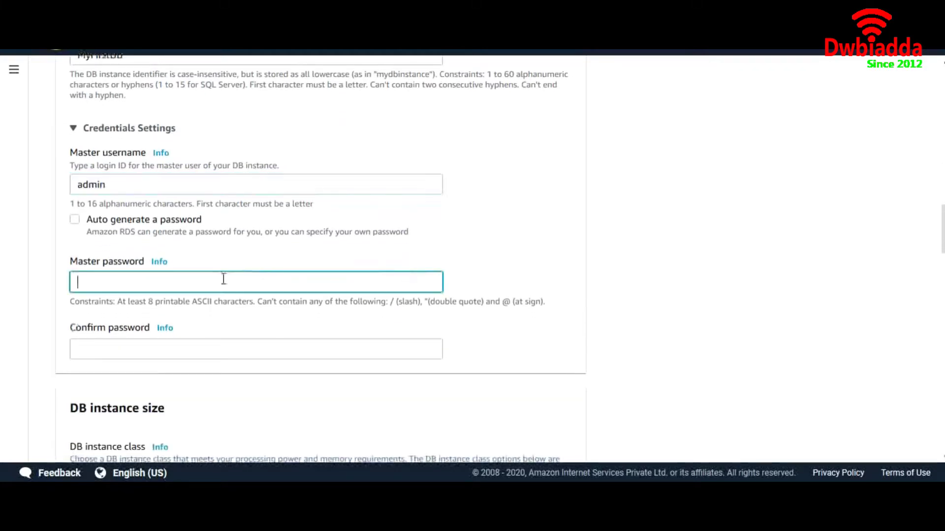
text(admin123)
scroll(223, 279, down, 2)
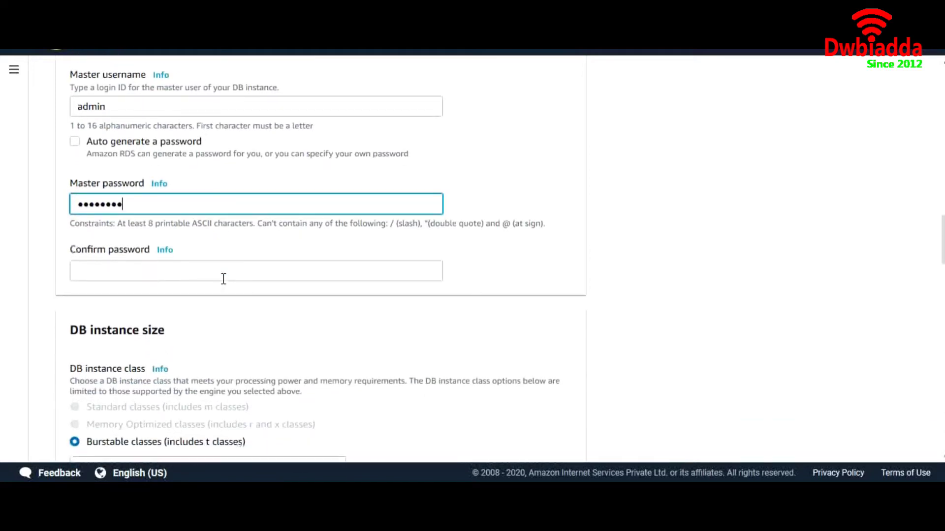
click(223, 278)
text(admin123)
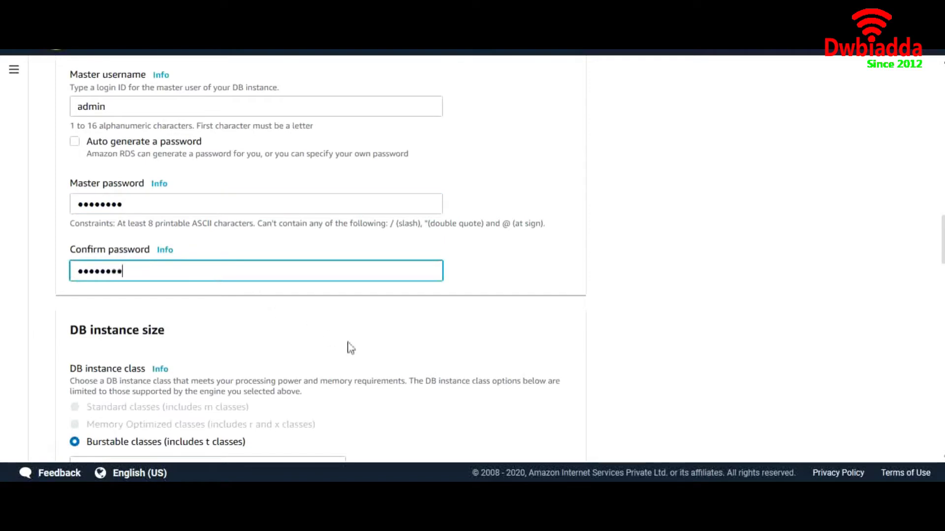
scroll(349, 348, down, 3)
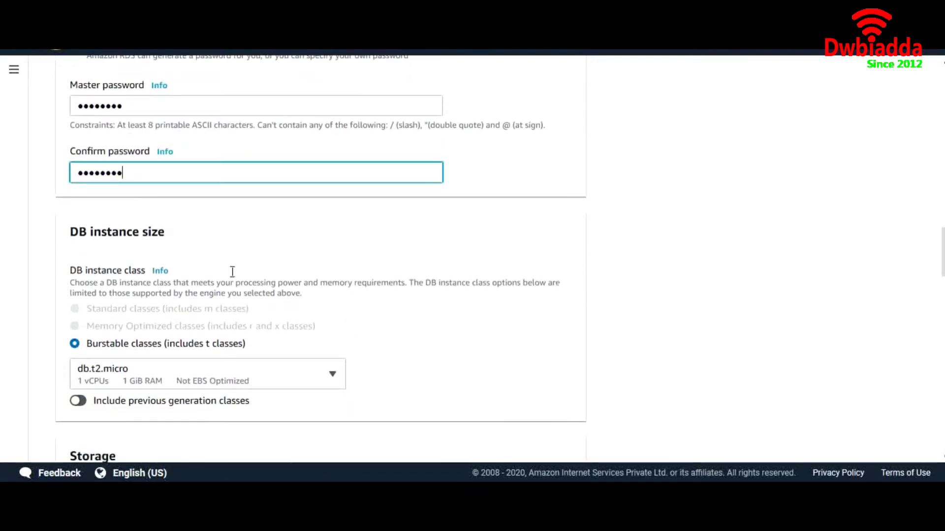
click(251, 248)
scroll(226, 266, down, 2)
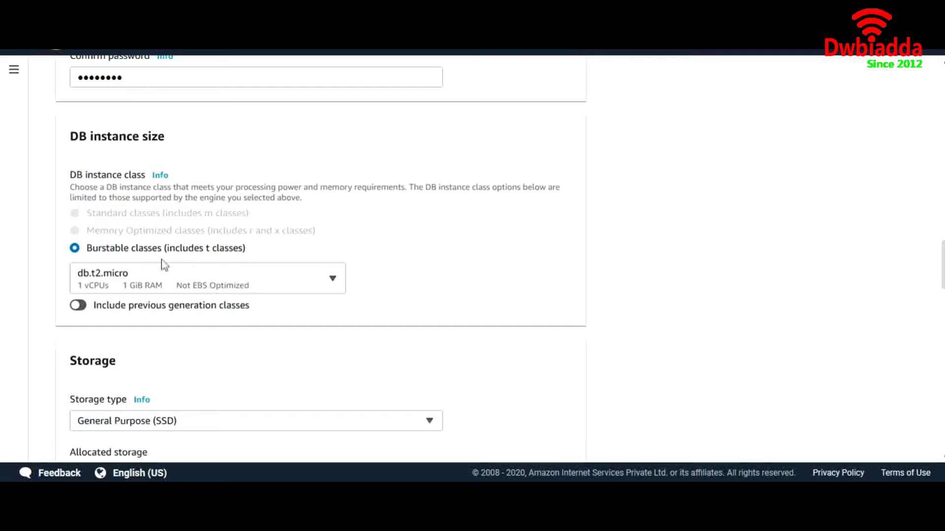
click(183, 290)
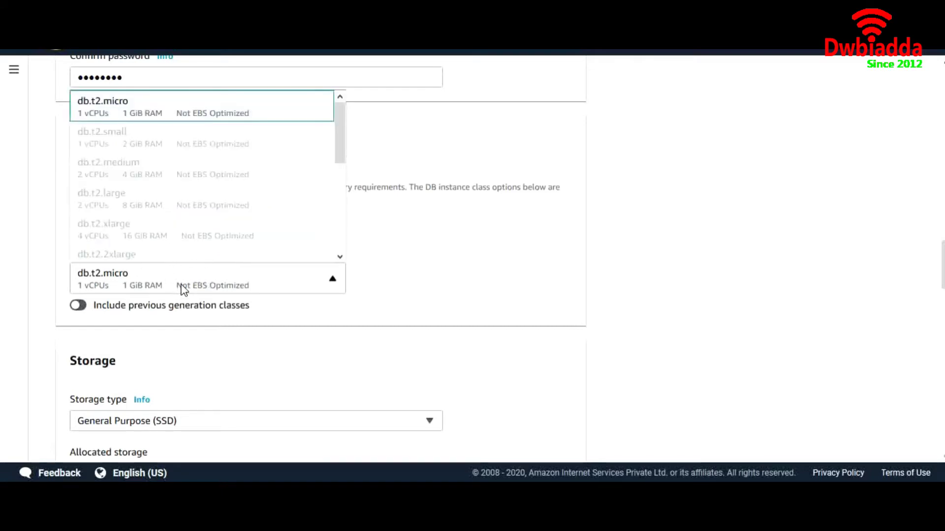
click(183, 289)
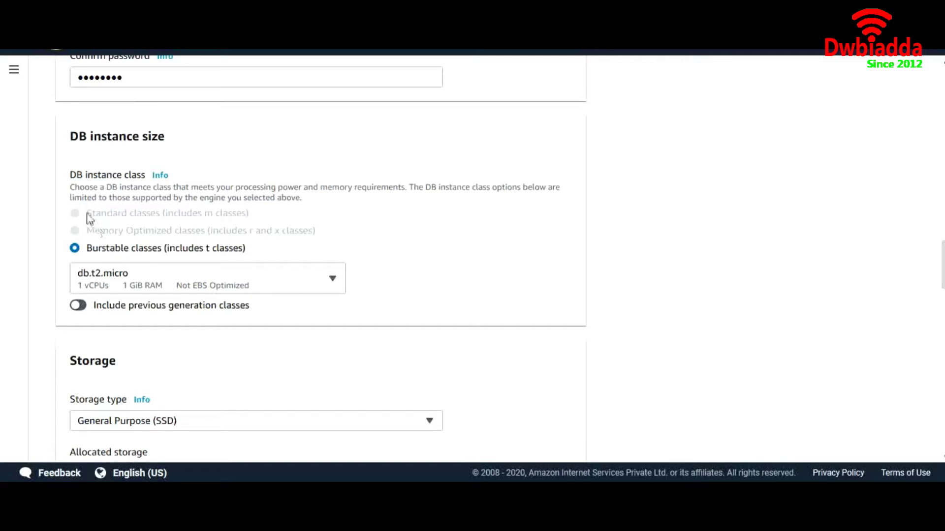
drag(87, 218, 154, 223)
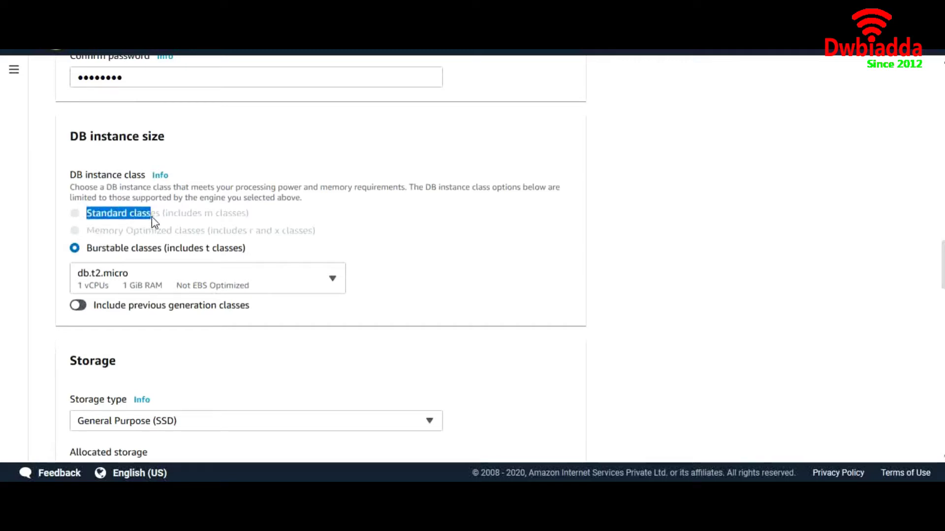
drag(87, 232, 205, 241)
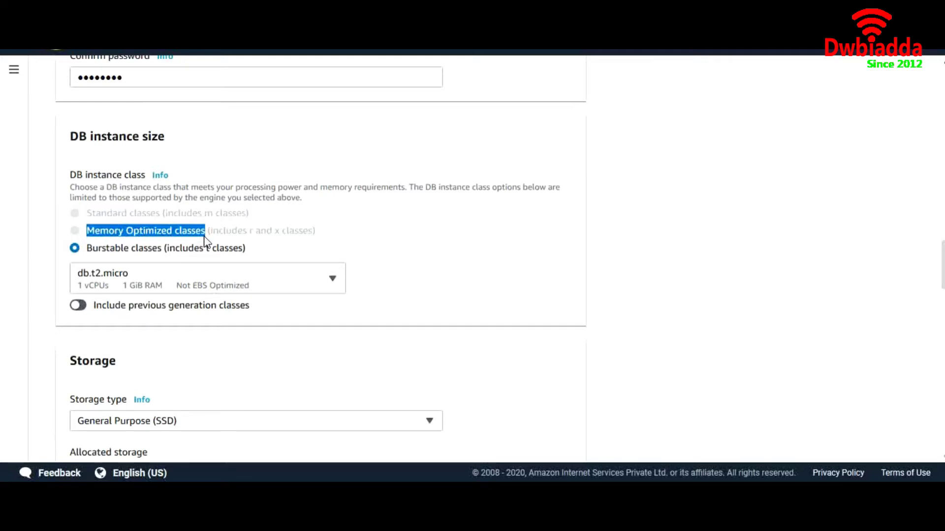
scroll(205, 241, down, 3)
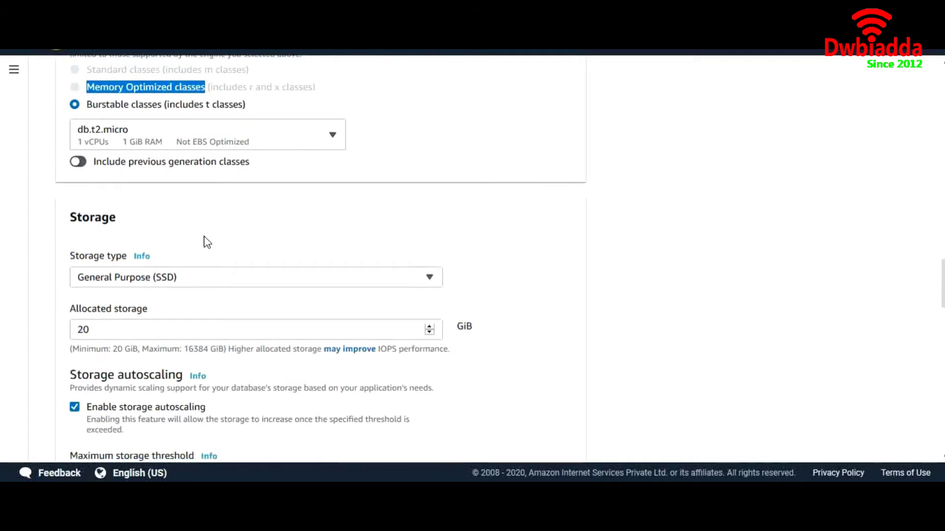
Keep General Purpose (SSD) storage and set allocated storage to 20.
click(206, 279)
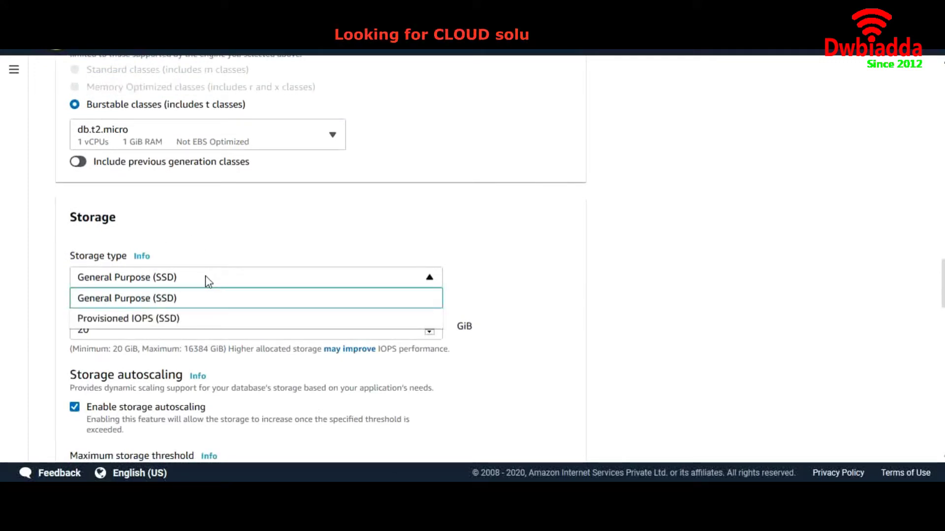
click(191, 300)
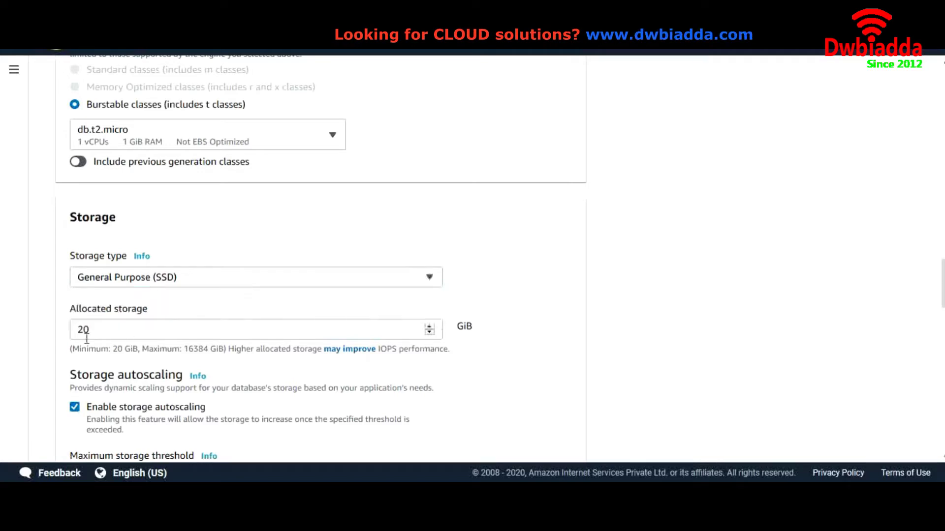
double_click(133, 332)
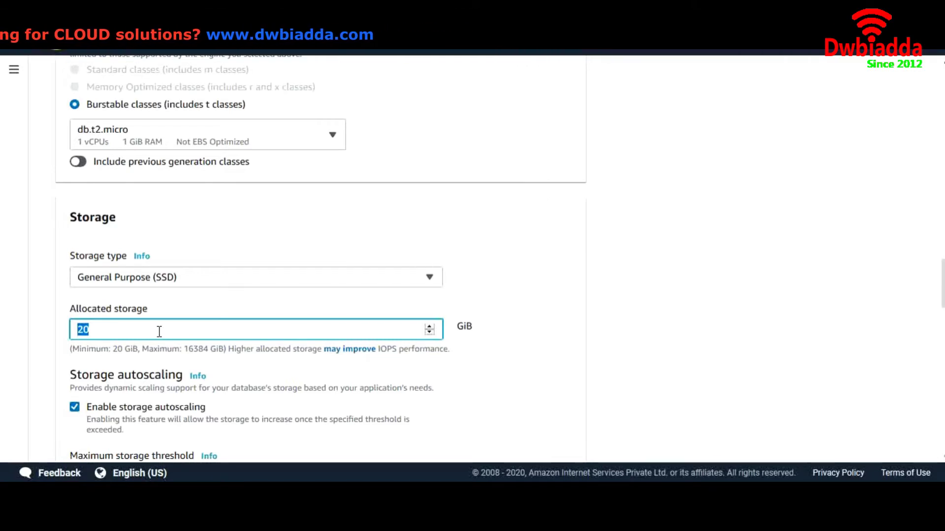
text(5)
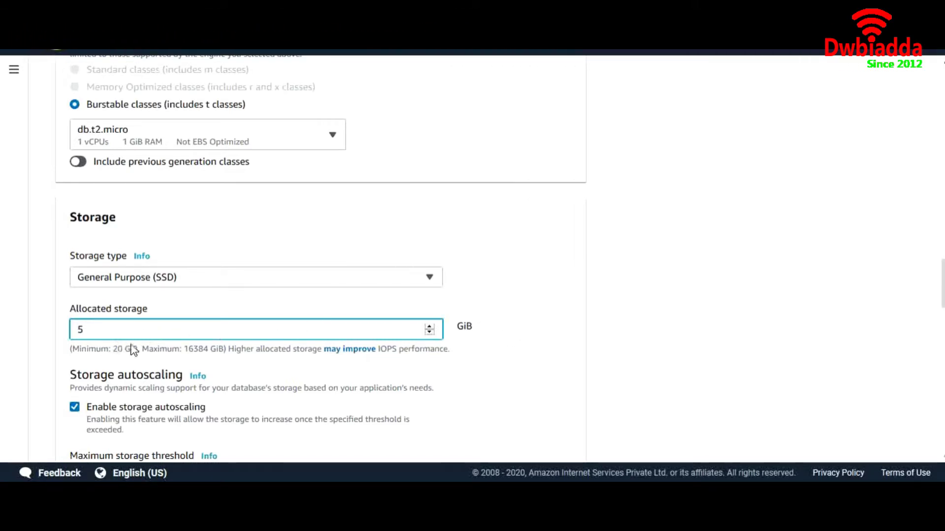
double_click(138, 331)
text(20)
scroll(445, 406, down, 2)
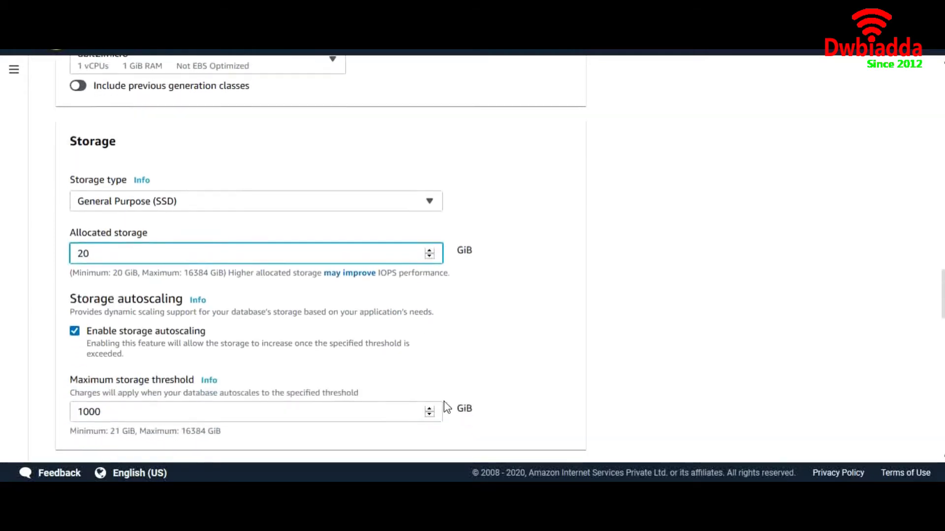
click(440, 321)
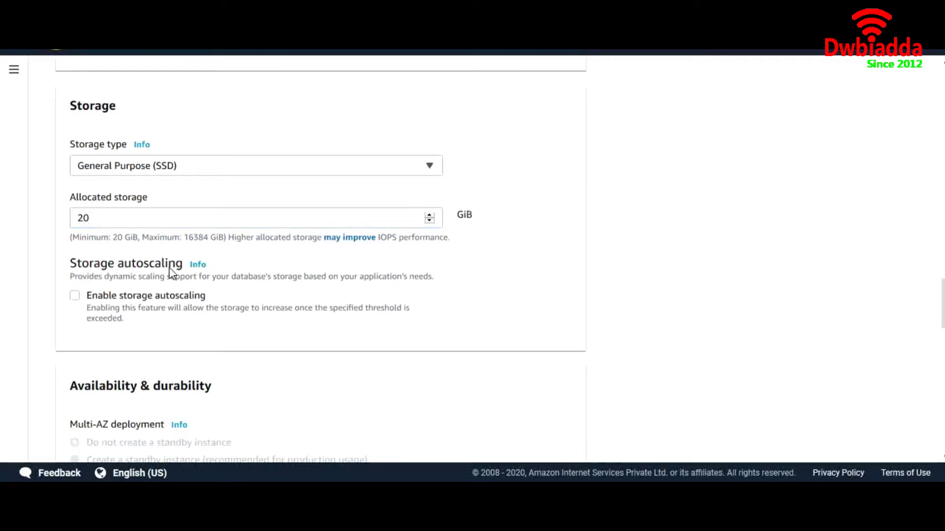
Enable storage autoscaling with a maximum storage threshold of 25 GiB.
click(75, 296)
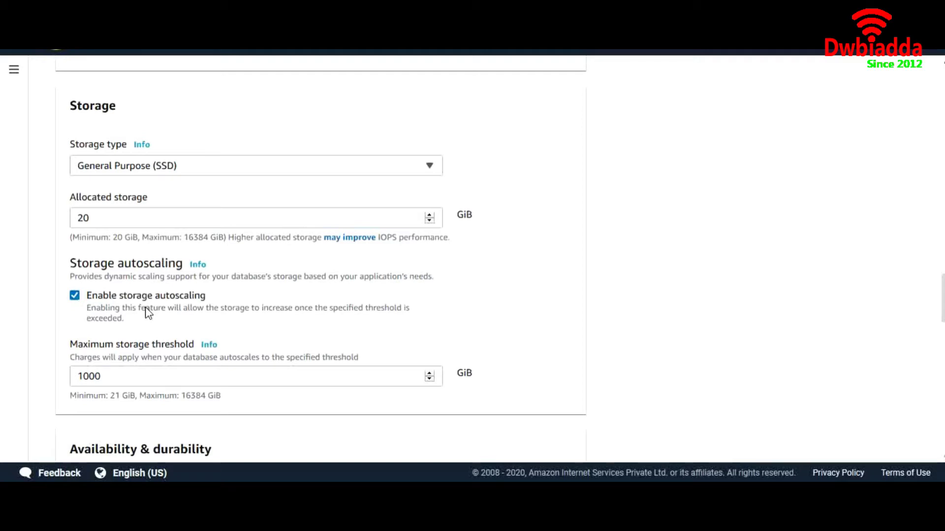
drag(119, 375, 82, 376)
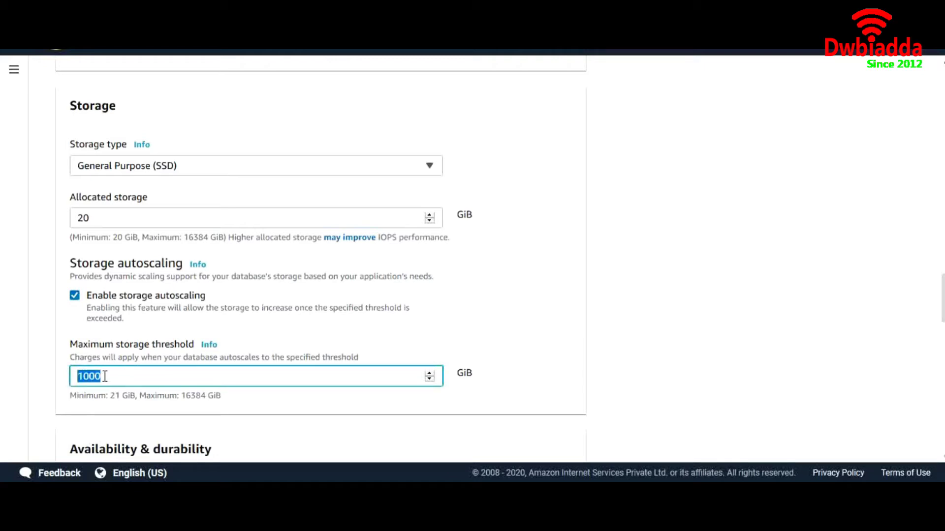
text(25)
click(458, 341)
scroll(458, 340, down, 5)
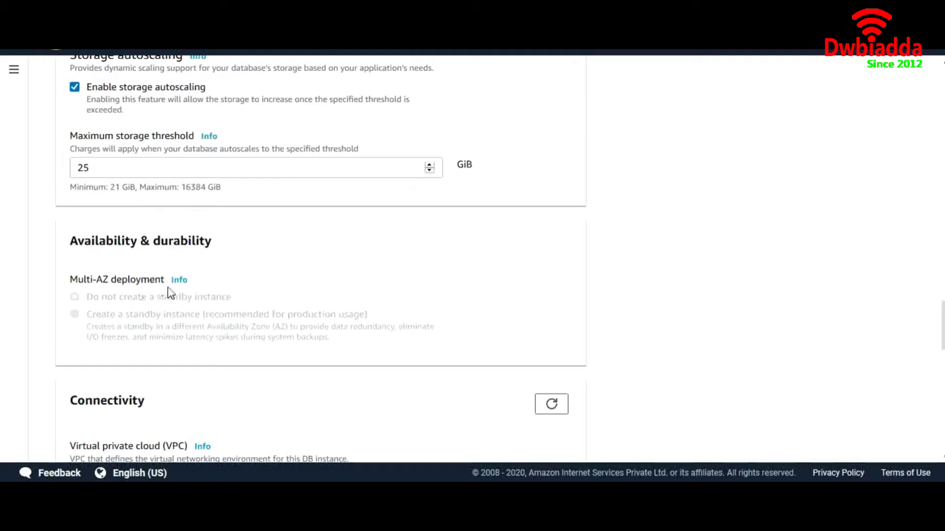
Keep Default VPC and set Publicly accessible to Yes under additional connectivity.
scroll(235, 308, down, 6)
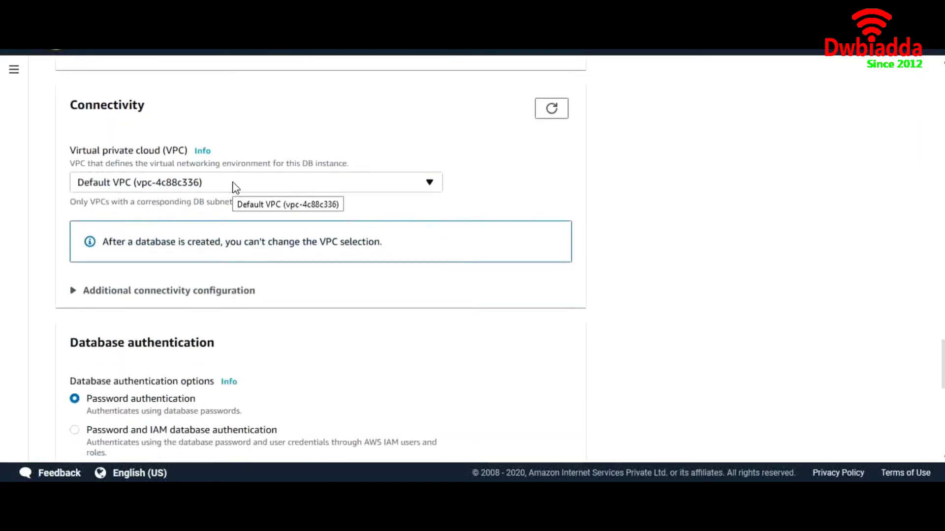
click(233, 187)
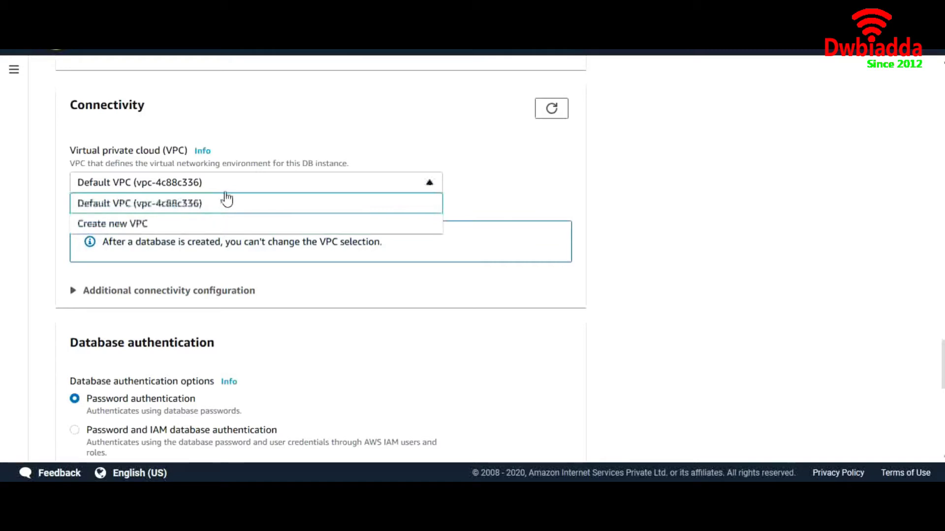
click(227, 188)
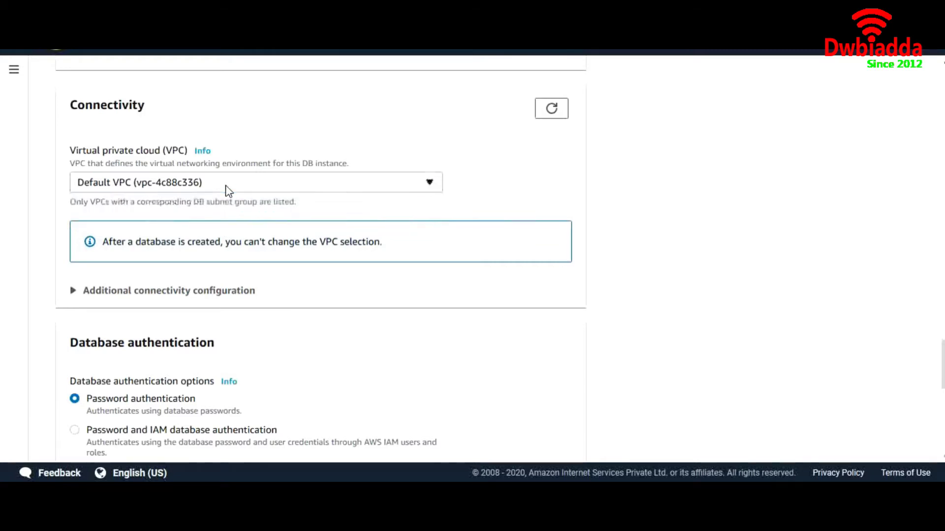
click(194, 293)
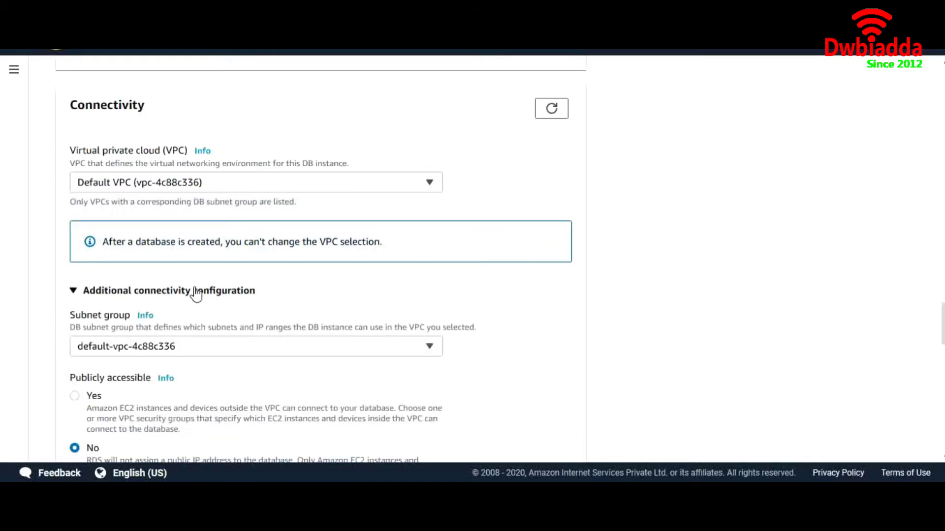
scroll(279, 309, down, 3)
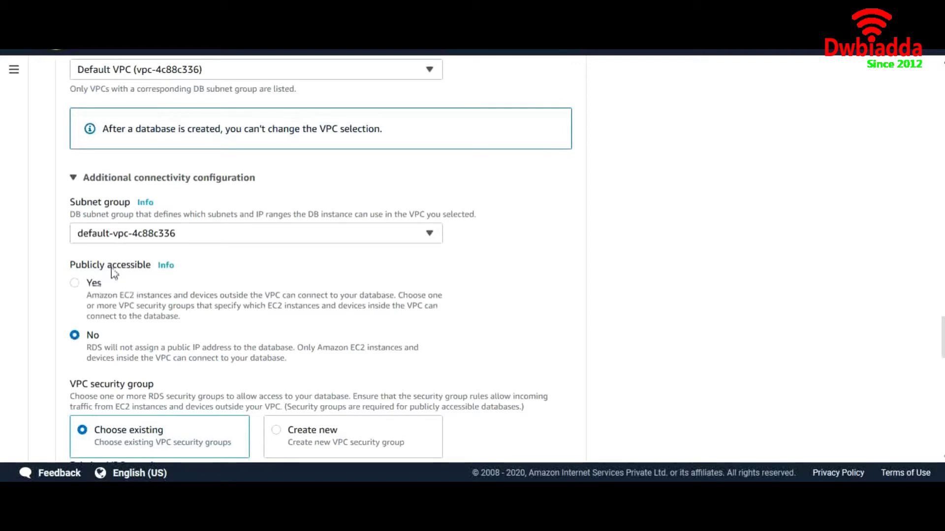
click(74, 285)
scroll(161, 345, down, 1)
scroll(162, 347, down, 3)
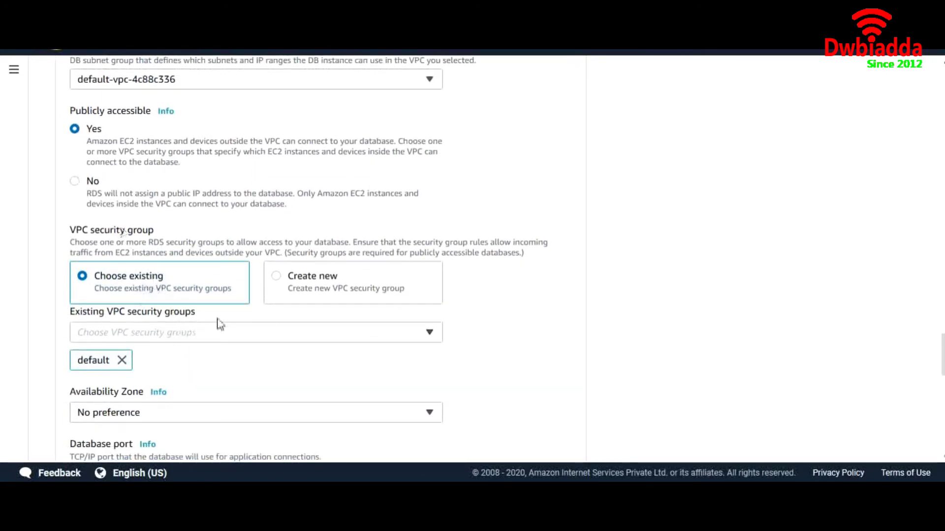
Choose Create new VPC security group and name it RDS-SG.
click(277, 280)
click(253, 335)
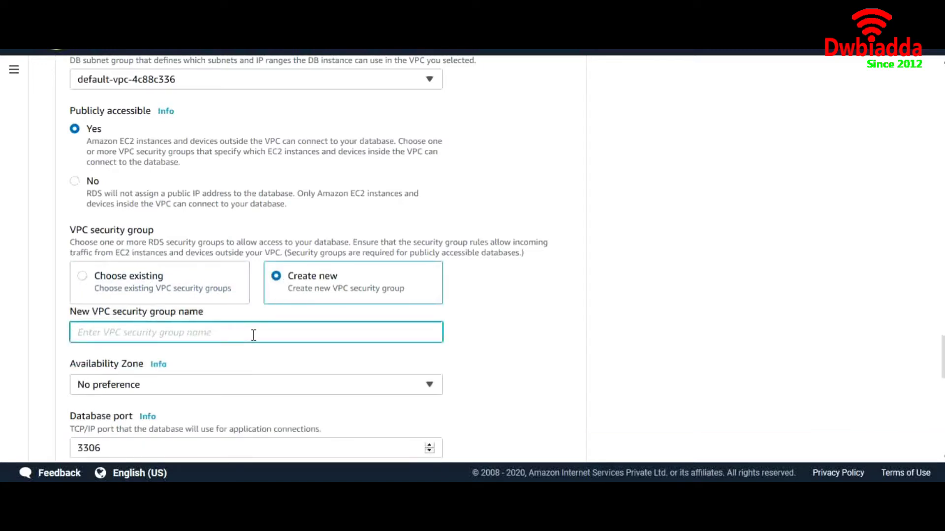
text(RDS-SG)
scroll(253, 335, down, 3)
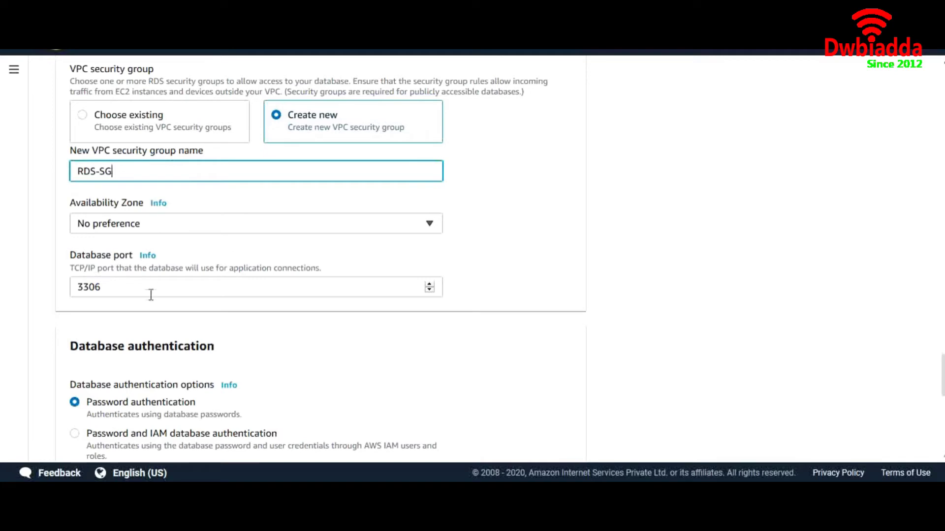
scroll(227, 310, down, 3)
scroll(226, 309, down, 1)
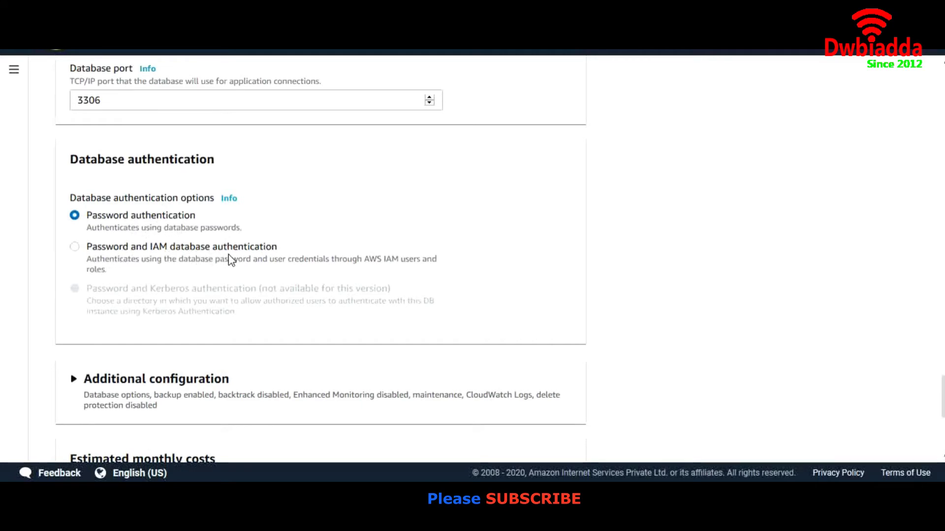
Delete the stray 'zz' from the security group name, leaving RDS-SG.
scroll(231, 259, up, 2)
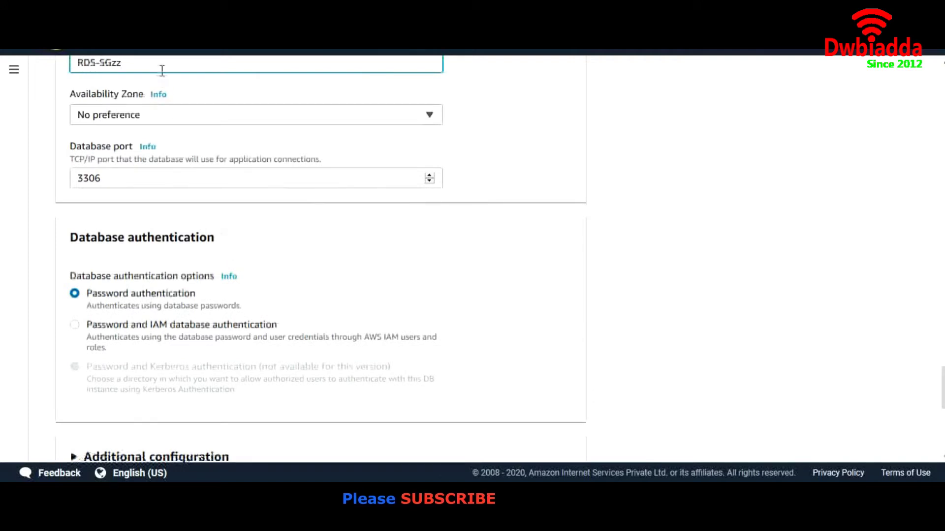
key(BackSpace)
key(BackSpace)
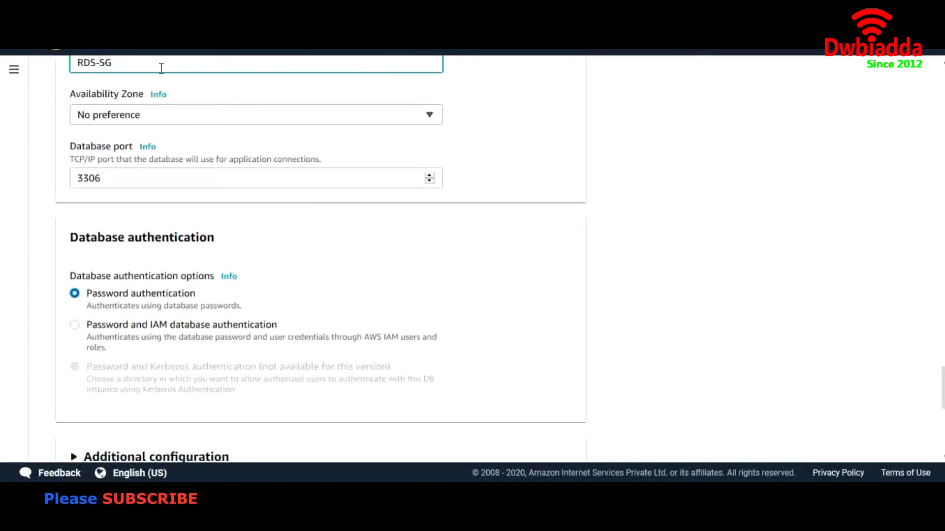
scroll(294, 251, down, 3)
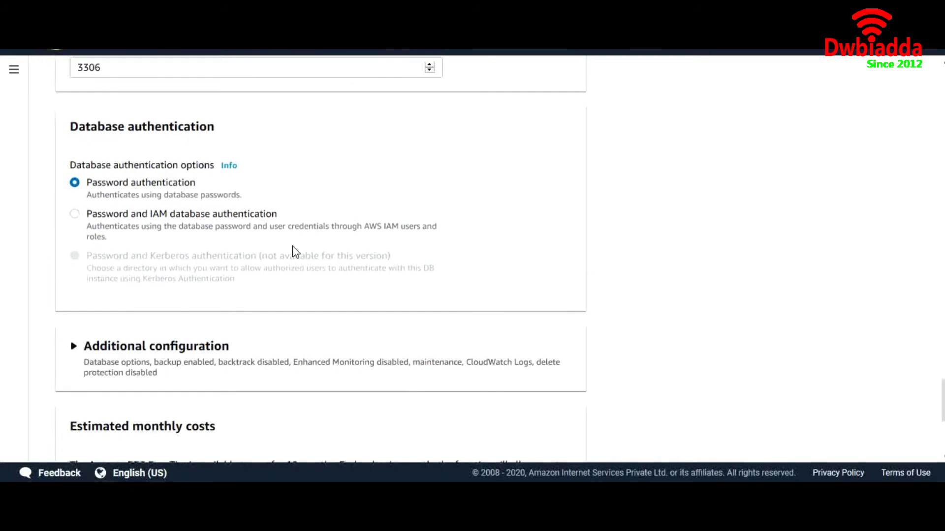
drag(213, 186, 85, 186)
scroll(253, 243, down, 2)
scroll(253, 242, down, 2)
Expand Additional configuration and enter WelcomeDB as the initial database name.
click(213, 190)
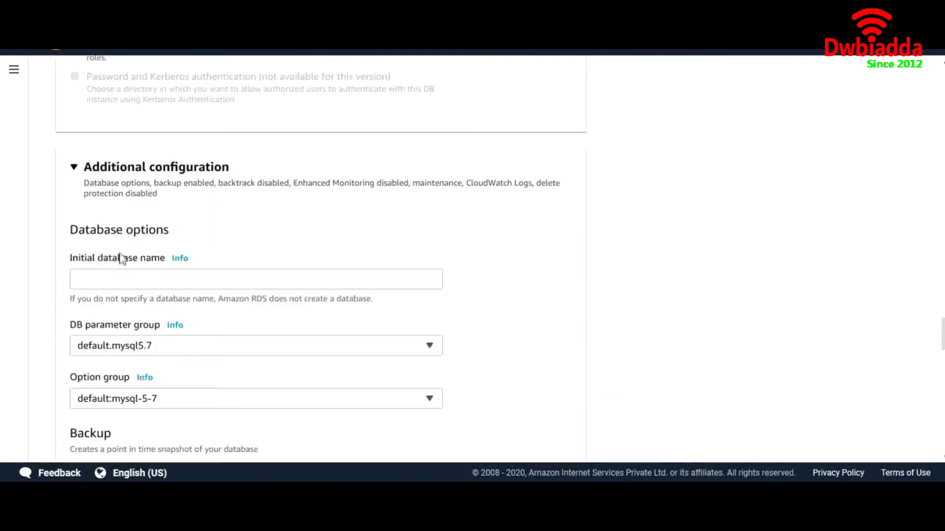
click(138, 278)
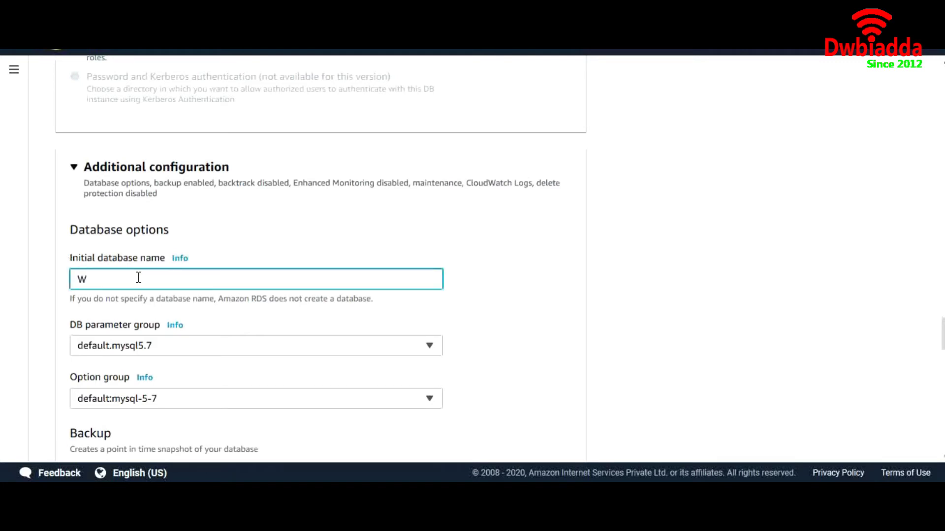
text(WelcomeD)
scroll(139, 279, down, 3)
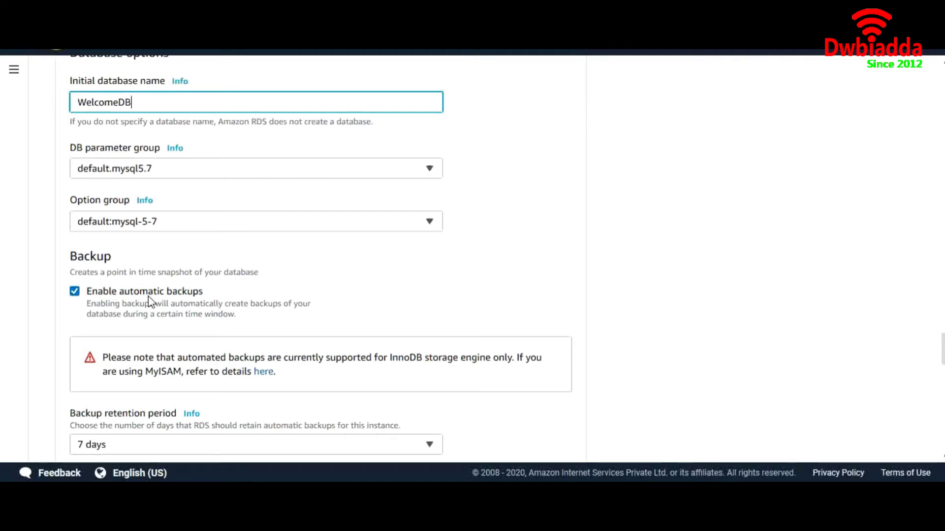
scroll(150, 301, down, 2)
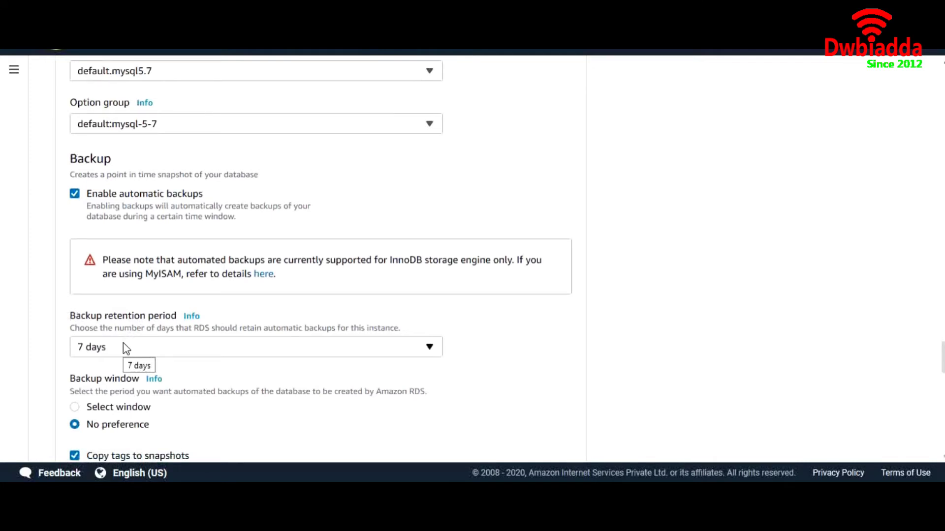
click(126, 349)
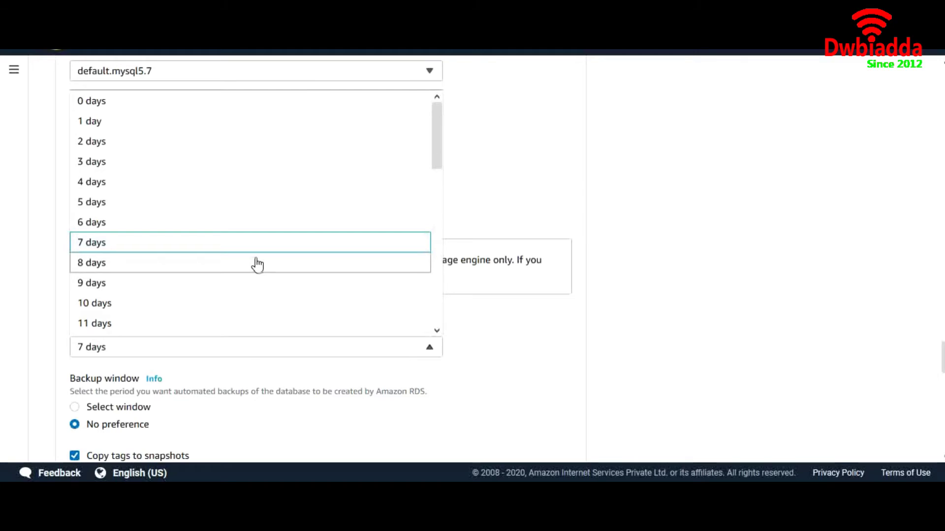
drag(441, 144, 422, 150)
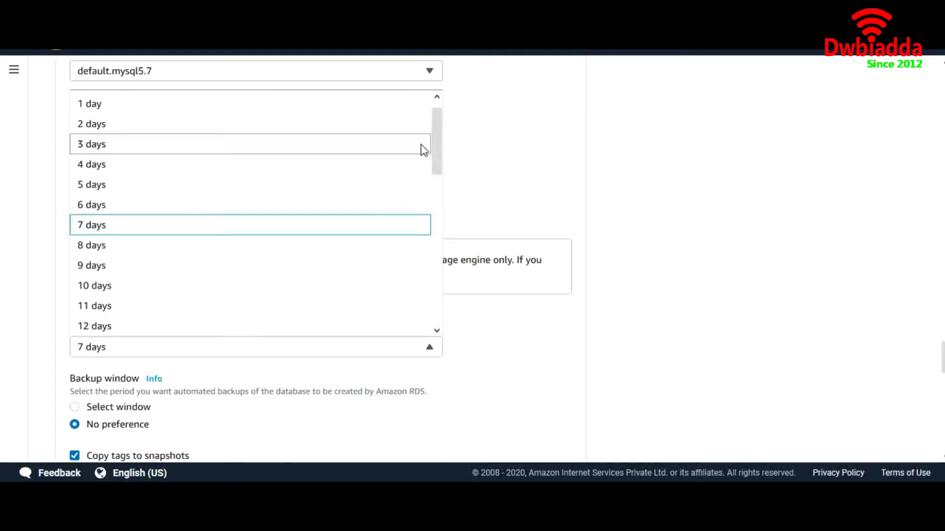
click(311, 231)
scroll(250, 390, down, 2)
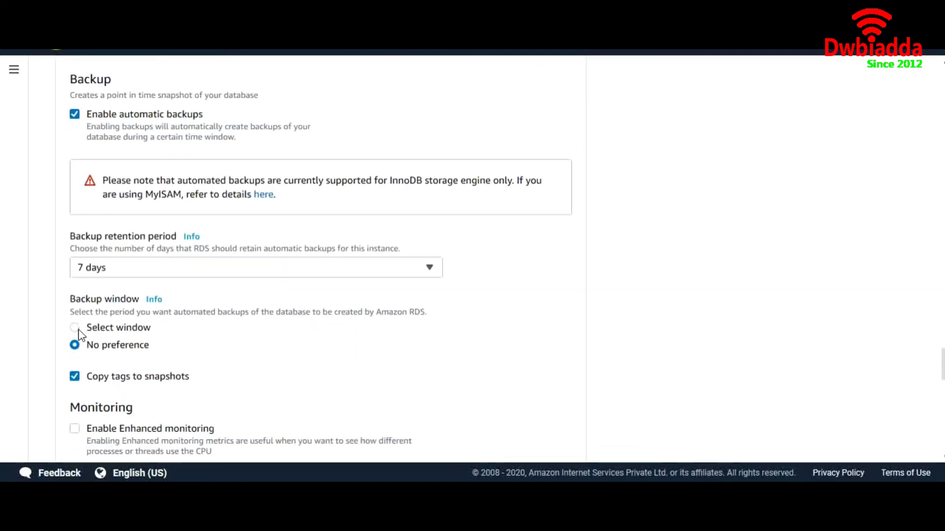
click(77, 328)
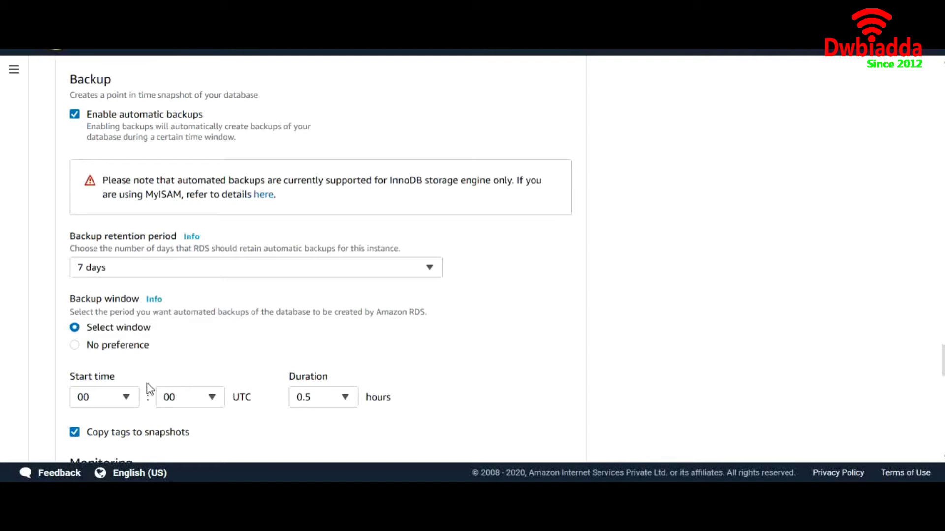
click(75, 346)
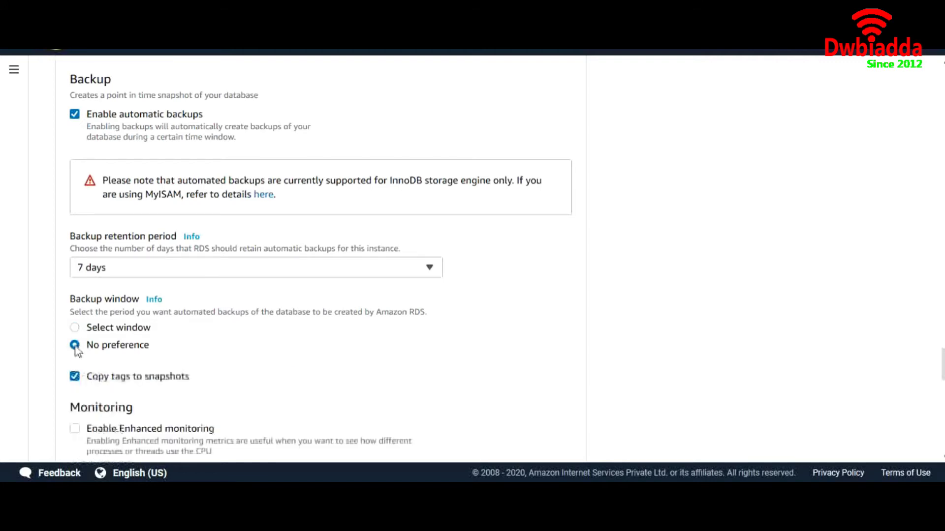
scroll(226, 350, down, 3)
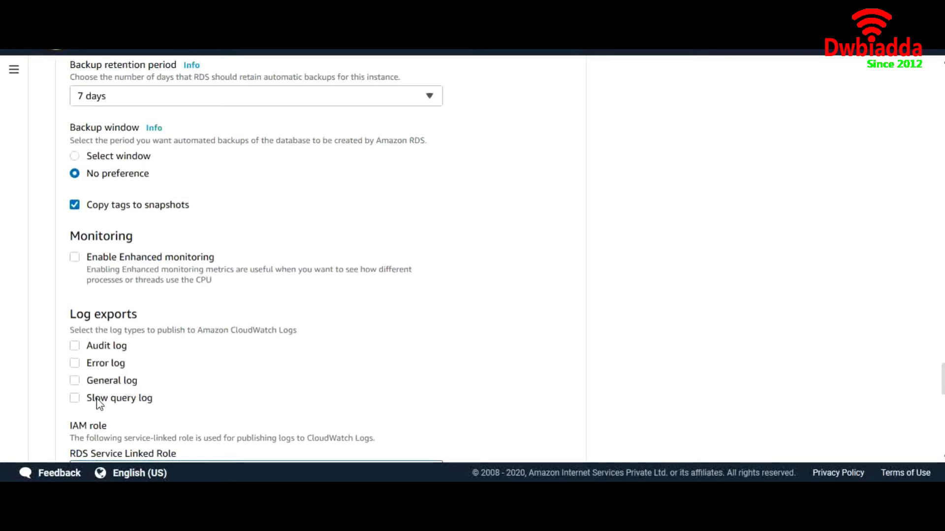
scroll(161, 390, down, 1)
scroll(159, 389, down, 1)
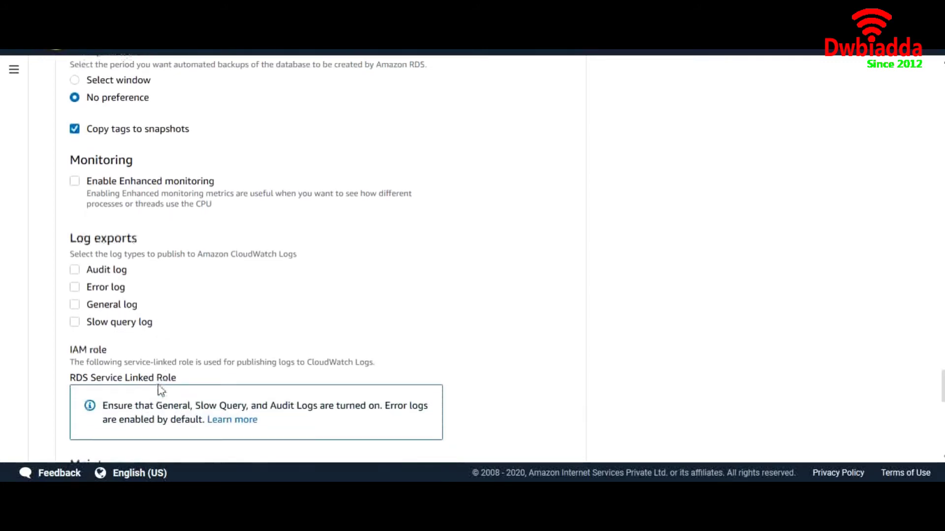
scroll(142, 319, down, 4)
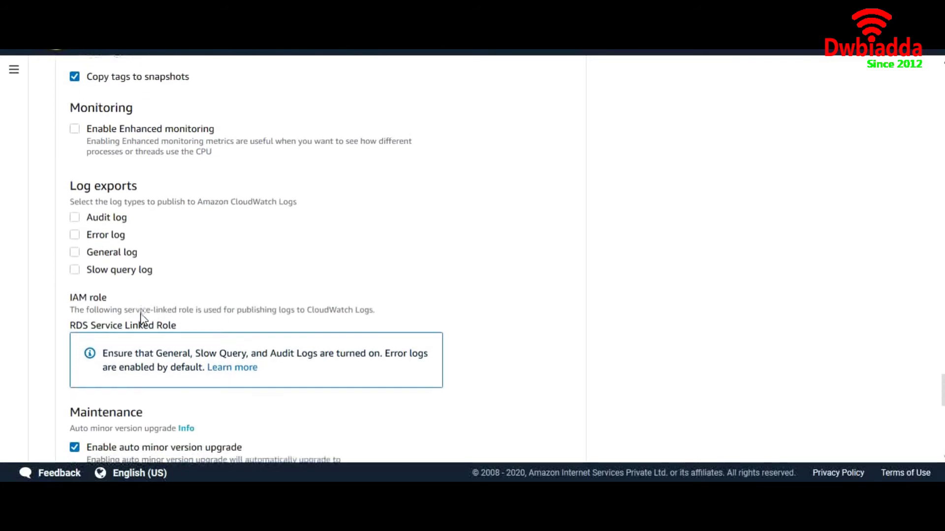
drag(140, 266, 148, 264)
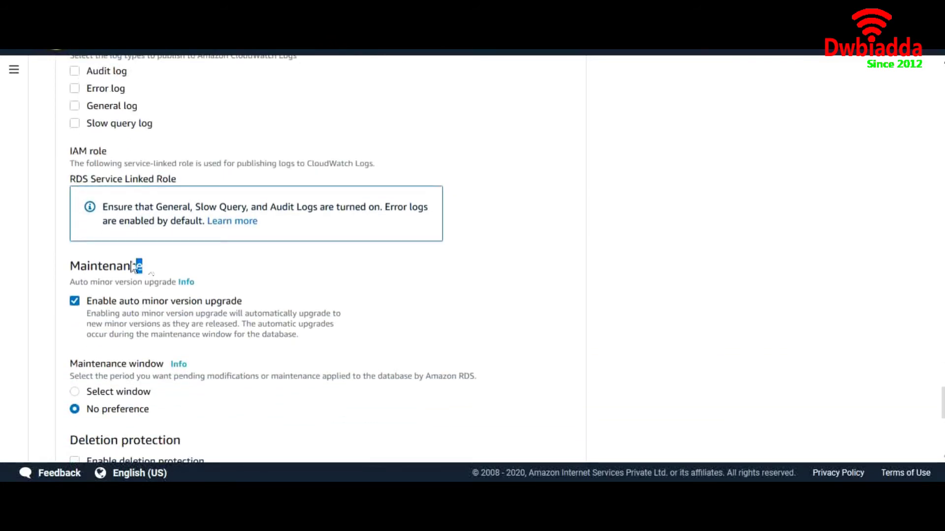
drag(79, 267, 75, 267)
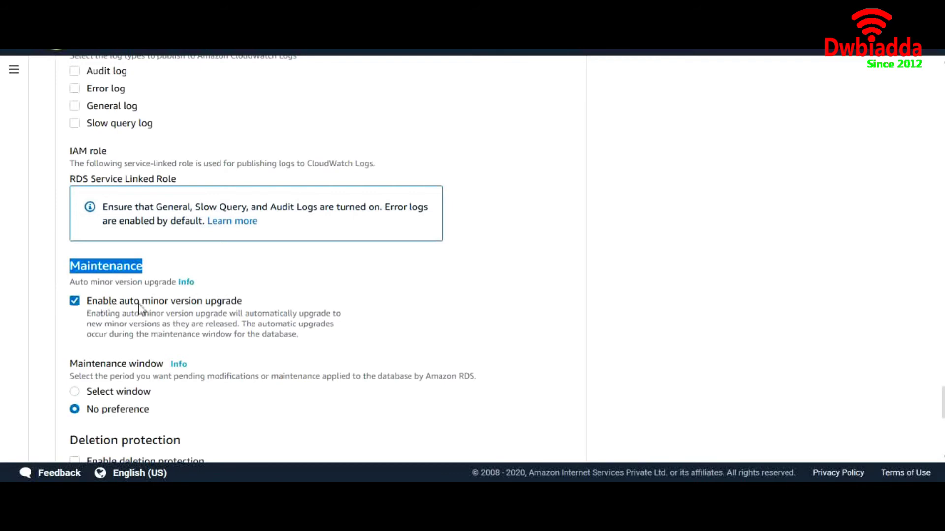
Set Maintenance window to No preference, leave deletion protection off, and review Free Tier costs.
scroll(139, 309, down, 3)
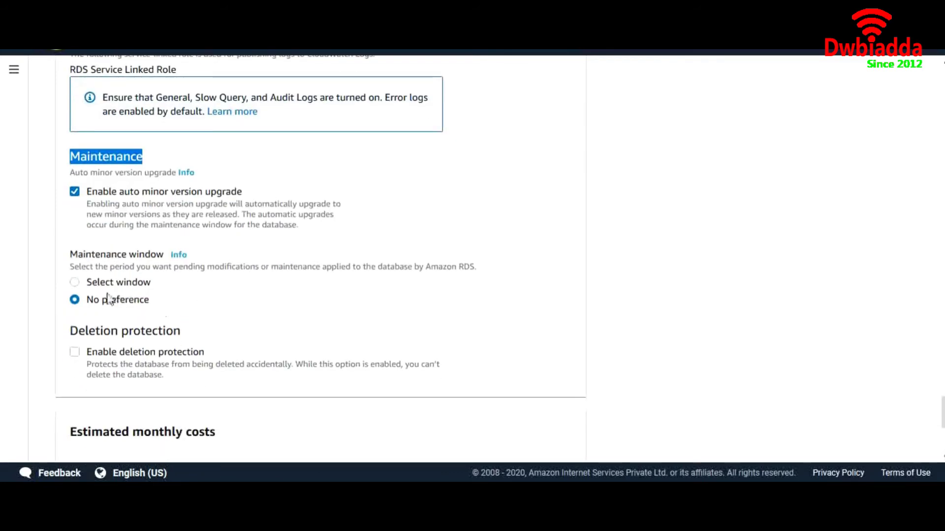
click(75, 283)
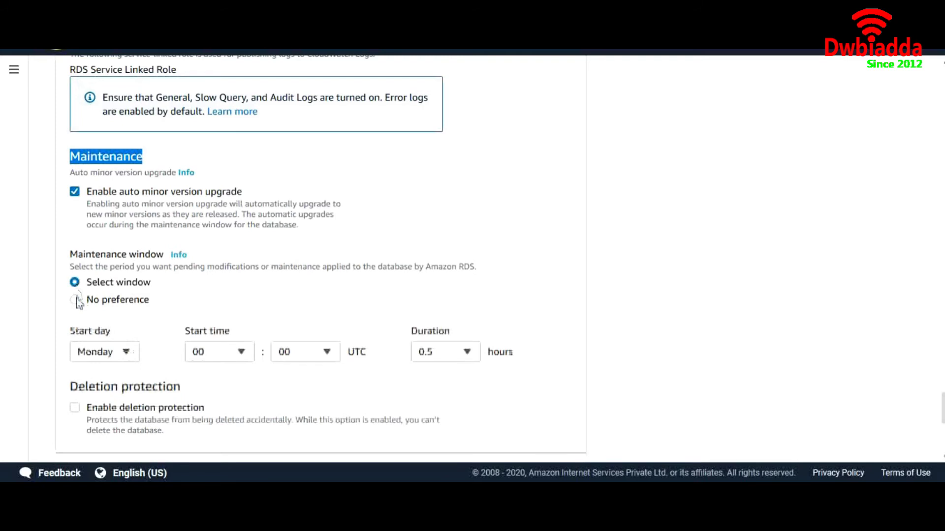
click(76, 299)
scroll(187, 295, down, 3)
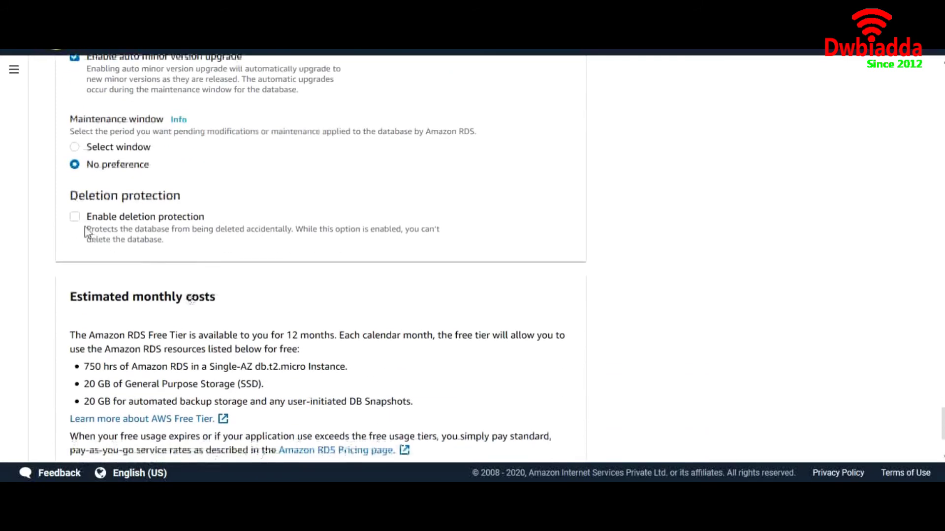
drag(73, 196, 191, 191)
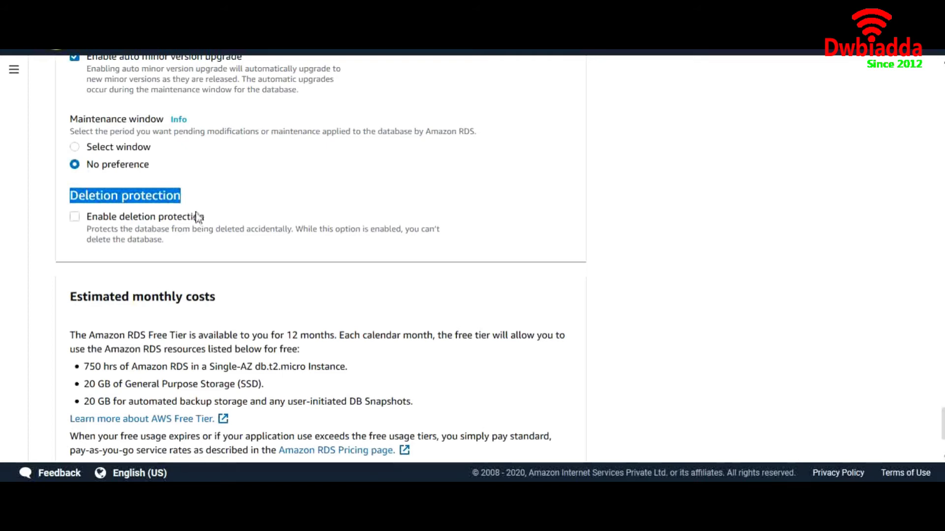
scroll(205, 218, down, 1)
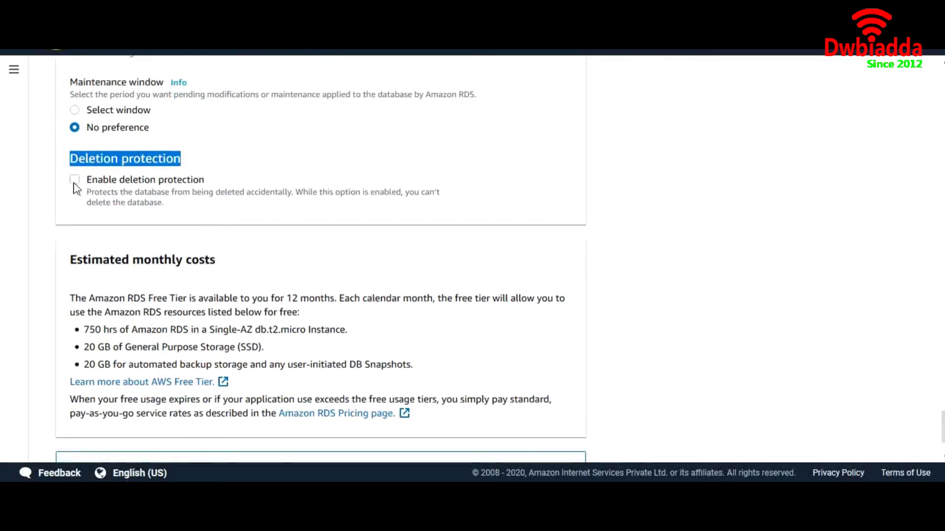
scroll(278, 234, down, 2)
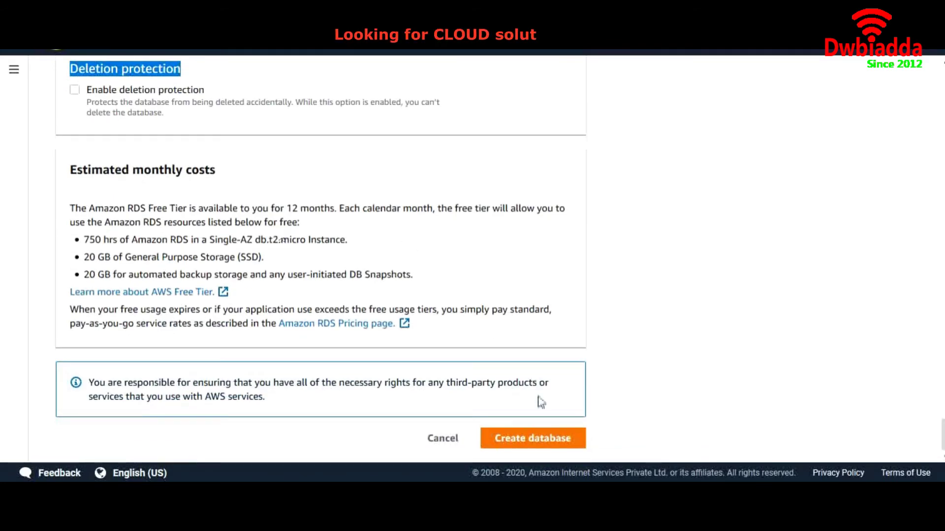
Submit the myfirstdb MySQL db.t2.micro instance for creation and note the few-minutes launch estimate.
click(538, 443)
drag(587, 297, 639, 302)
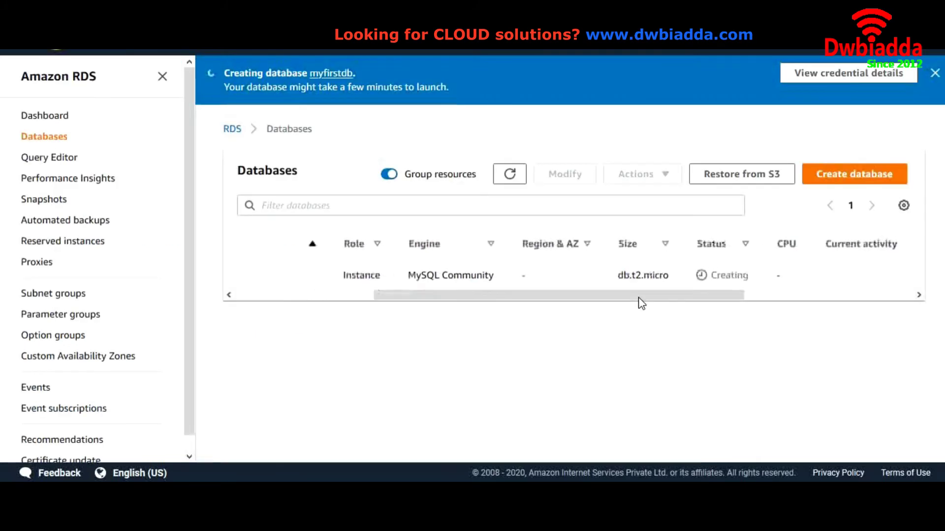
click(507, 178)
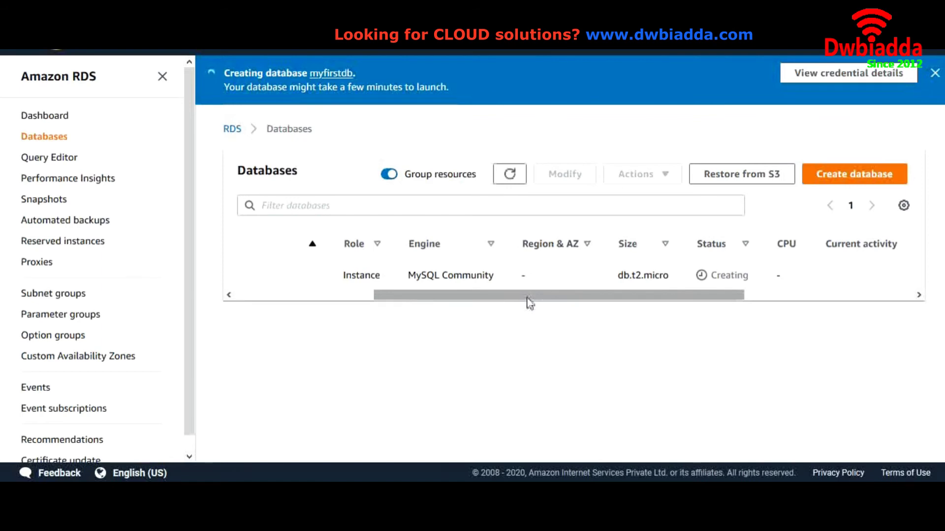
drag(527, 296, 463, 294)
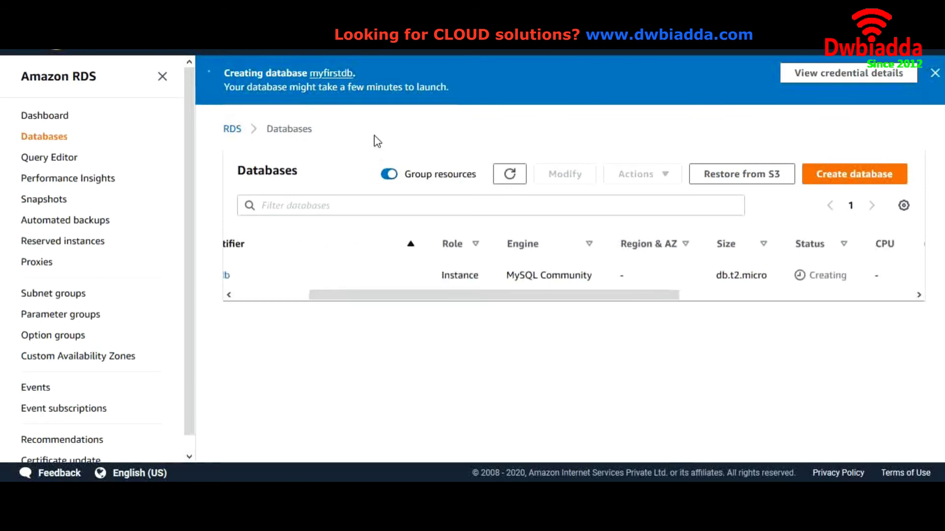
drag(349, 89, 402, 87)
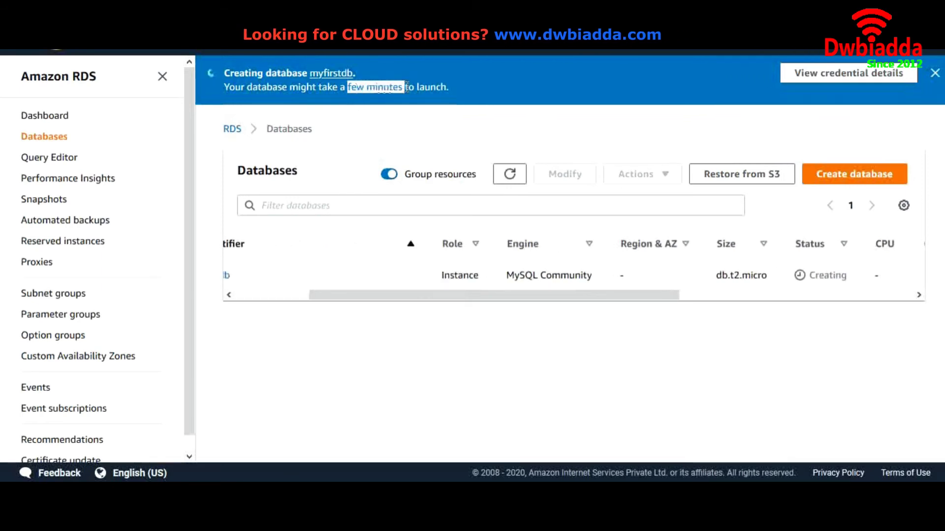
Refresh the Databases list to check myfirstdb's Creating status.
drag(547, 296, 678, 306)
drag(648, 276, 611, 278)
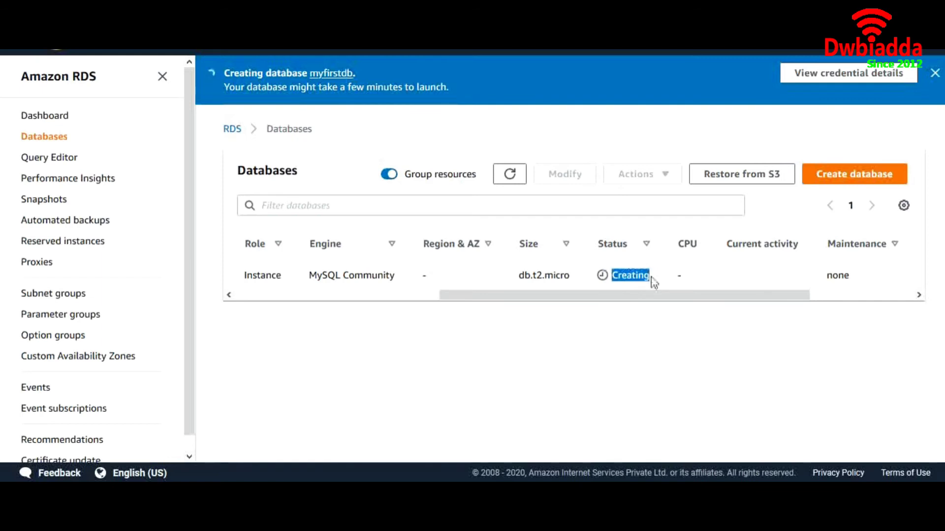
drag(657, 298, 817, 299)
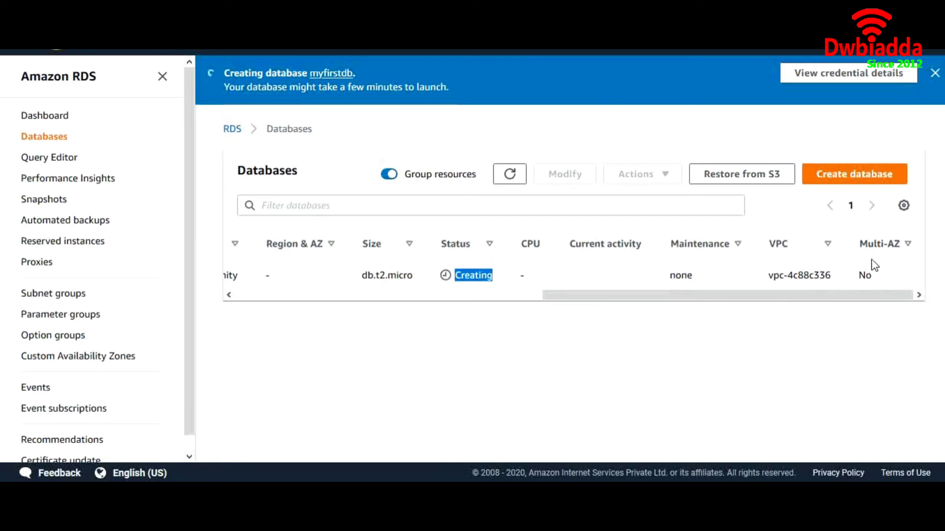
drag(814, 295, 670, 301)
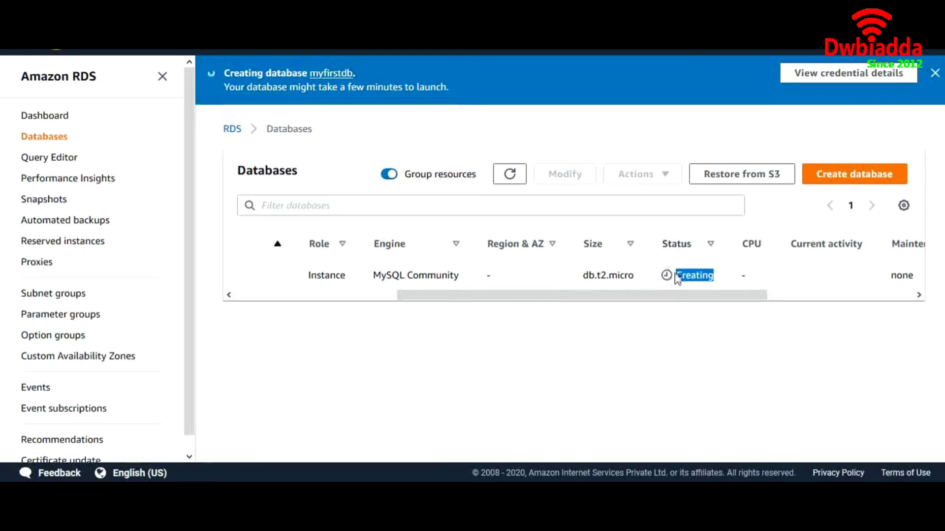
click(510, 174)
drag(565, 300, 298, 311)
Open myfirstdb's details and select its endpoint hostname on the Connectivity & security tab.
click(321, 276)
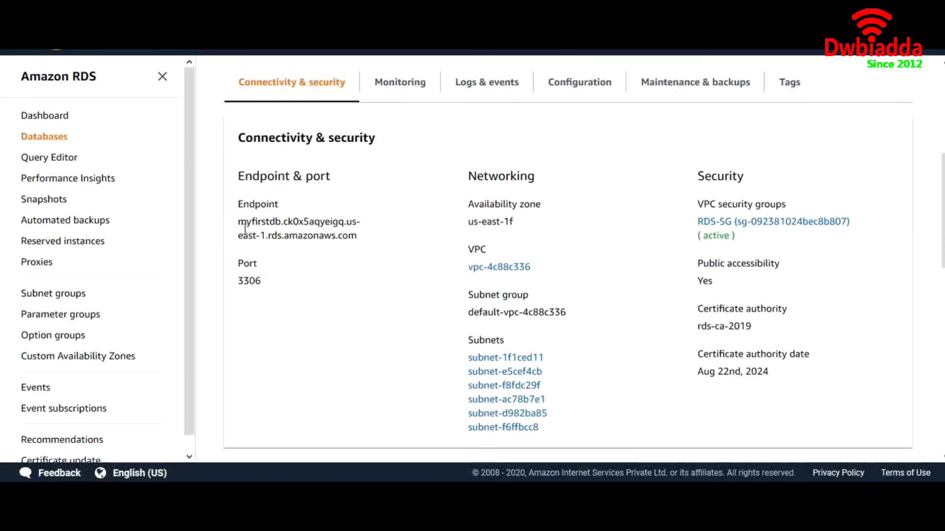
drag(239, 221, 359, 241)
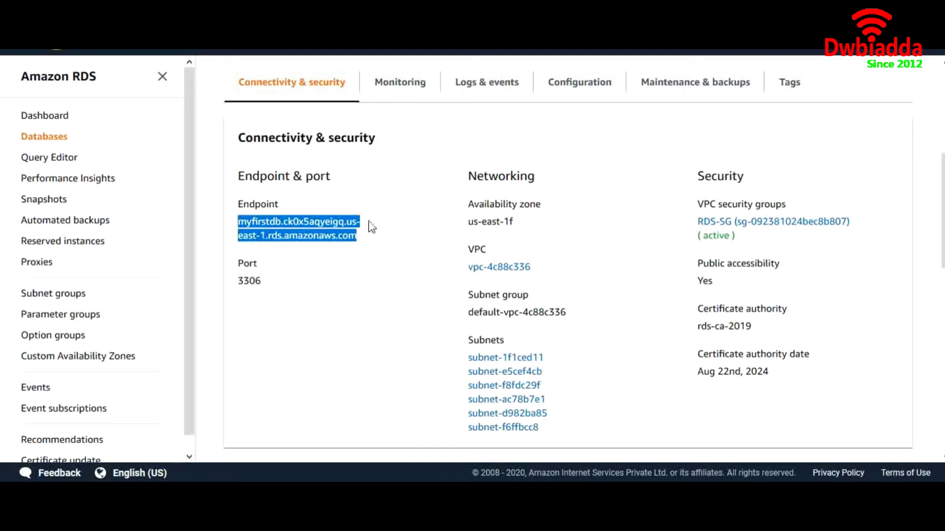
scroll(370, 225, up, 2)
scroll(370, 221, down, 1)
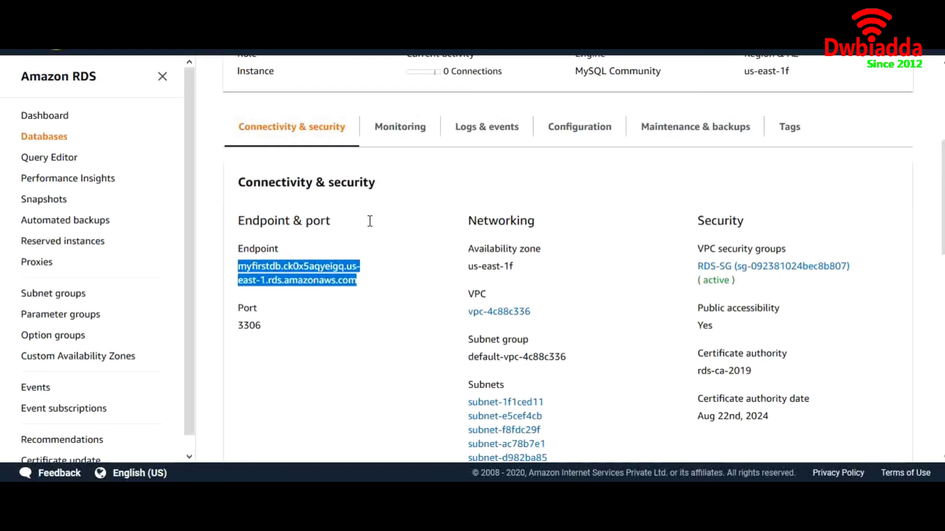
click(363, 286)
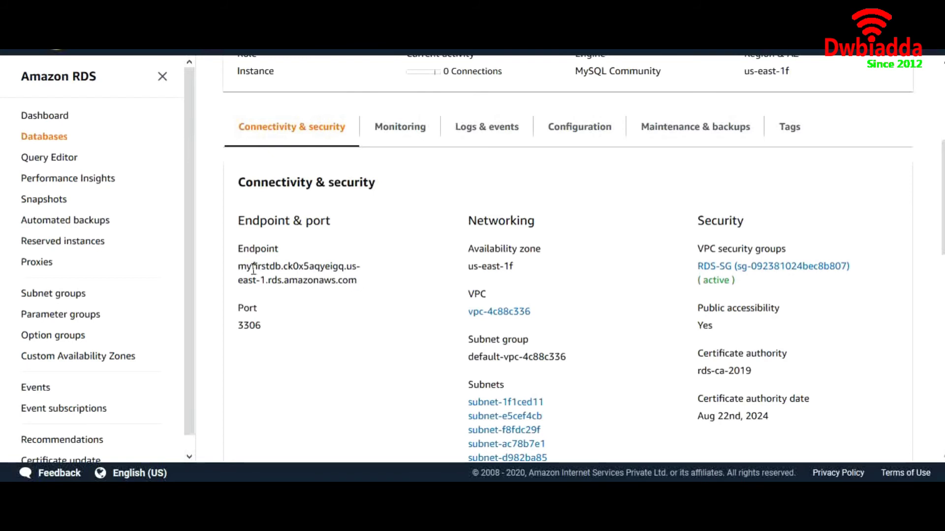
drag(238, 266, 365, 288)
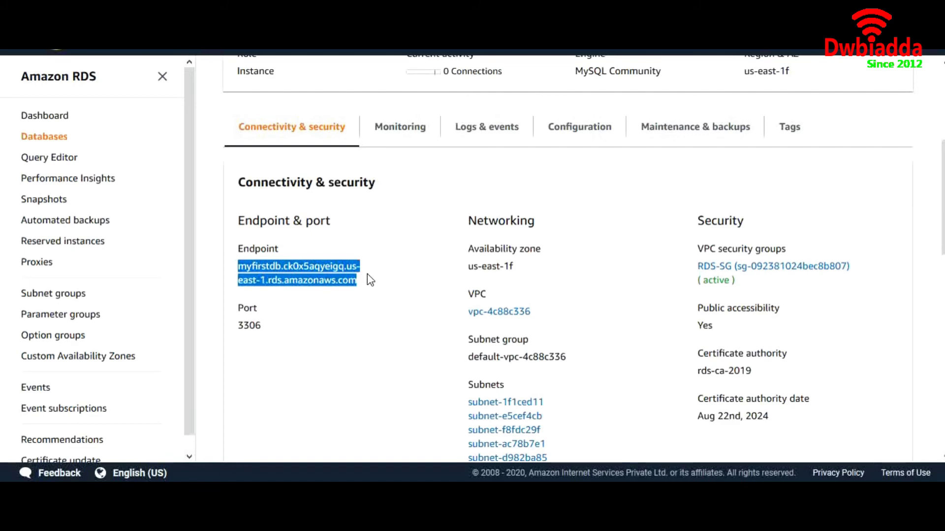
scroll(432, 225, up, 2)
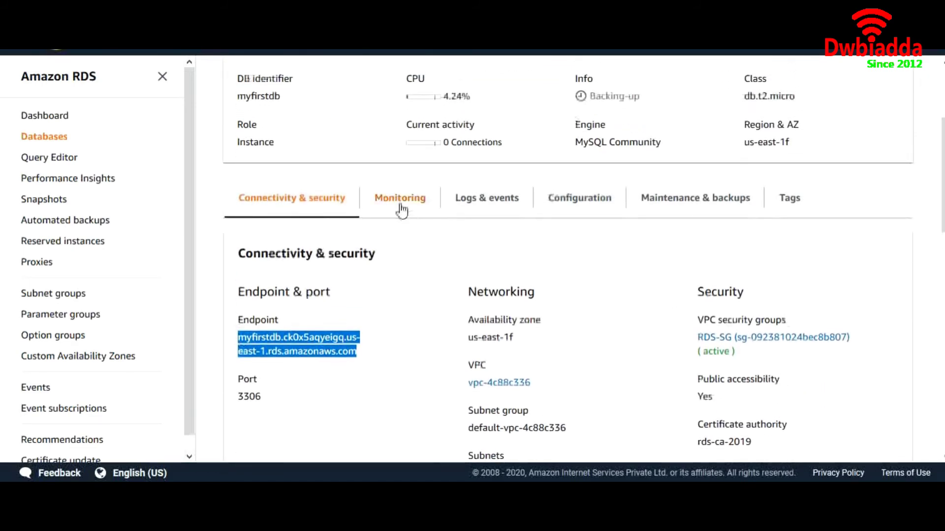
Browse myfirstdb's CloudWatch graphs on the Monitoring tab.
click(401, 208)
scroll(402, 211, up, 3)
scroll(428, 337, down, 5)
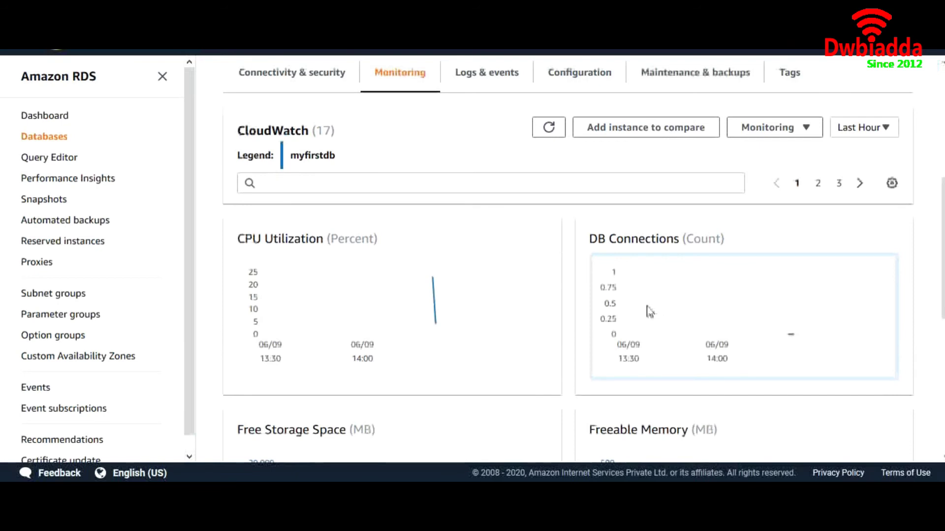
scroll(554, 331, down, 3)
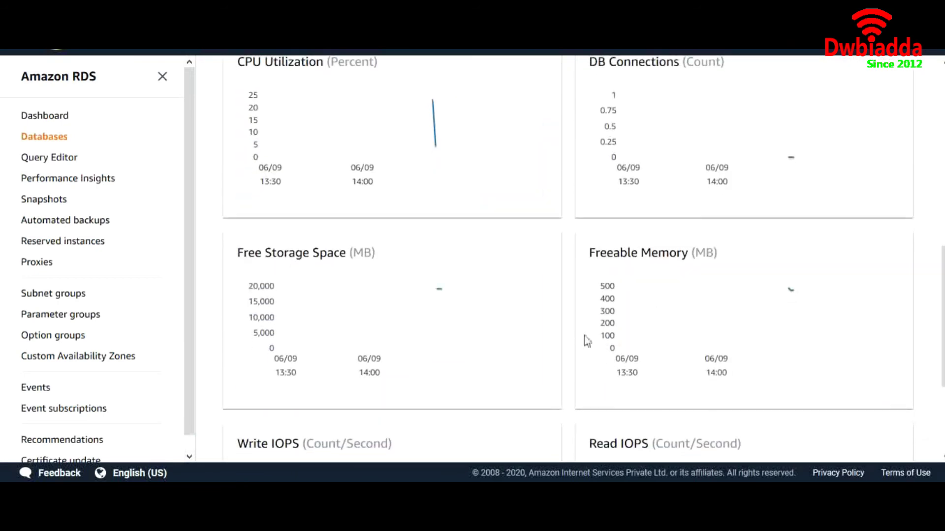
scroll(584, 338, down, 3)
scroll(525, 303, up, 7)
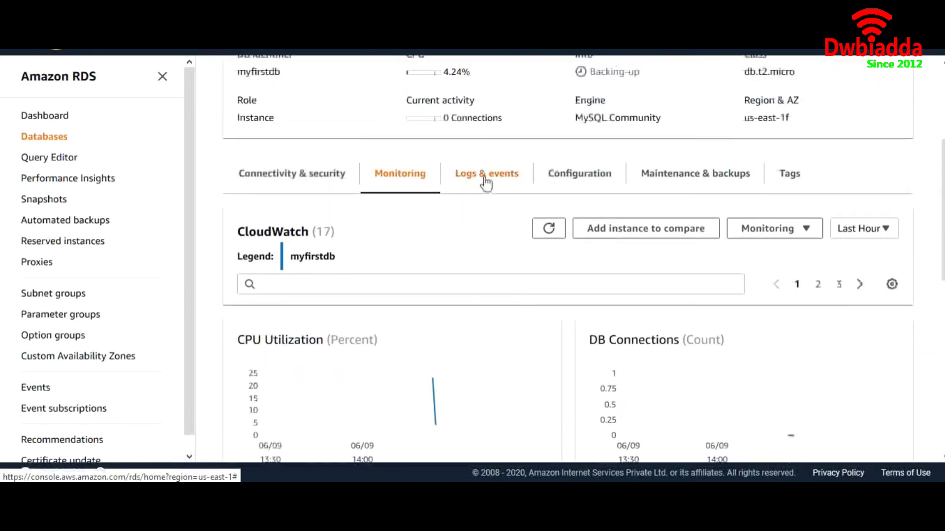
Review the Logs & events tab, highlighting the backup, shutdown and deletion events.
click(485, 183)
scroll(511, 344, down, 9)
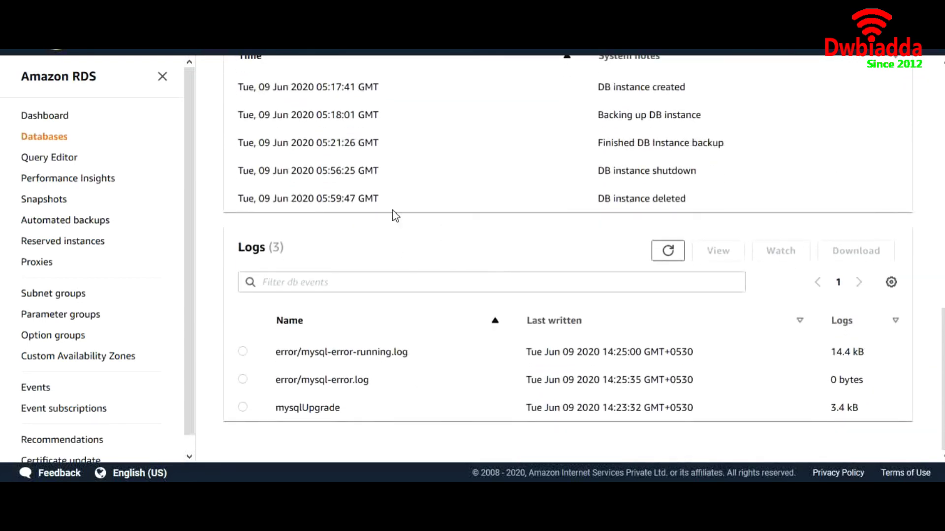
scroll(367, 165, up, 2)
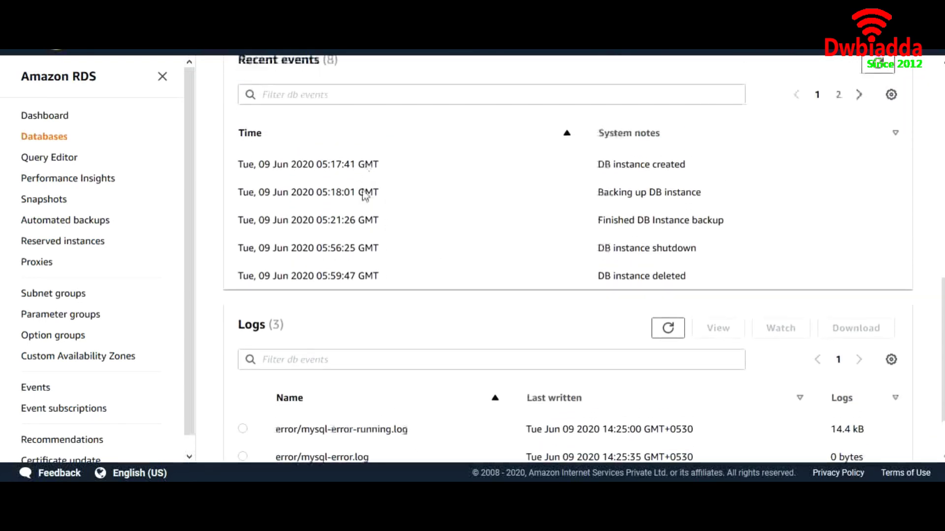
scroll(388, 170, up, 3)
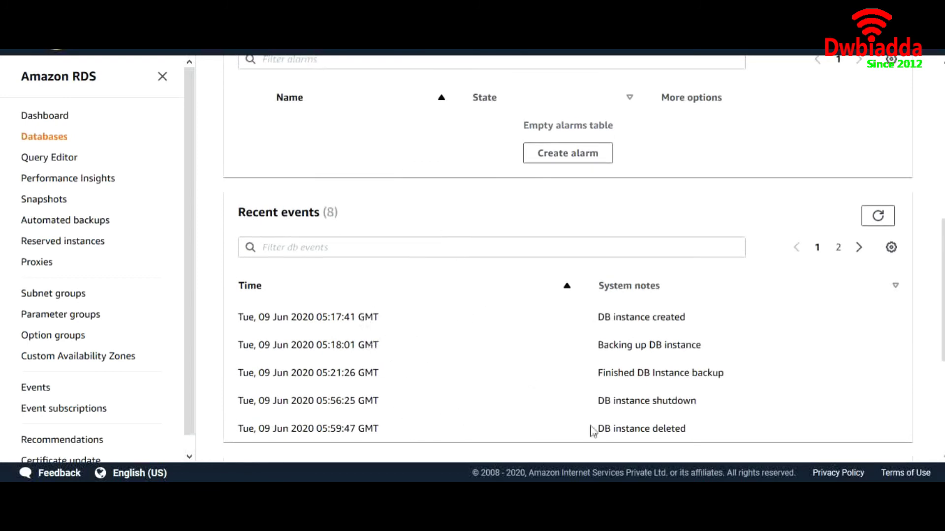
drag(693, 435, 604, 362)
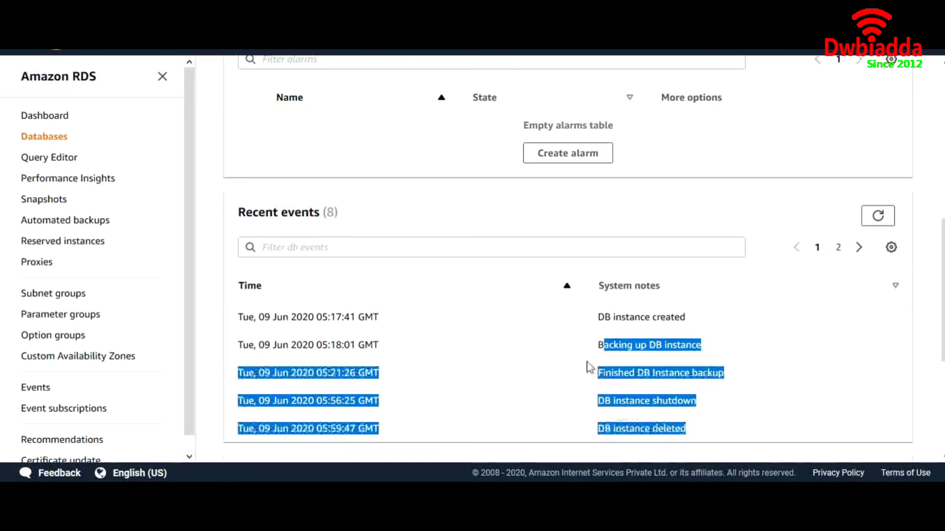
scroll(574, 355, up, 6)
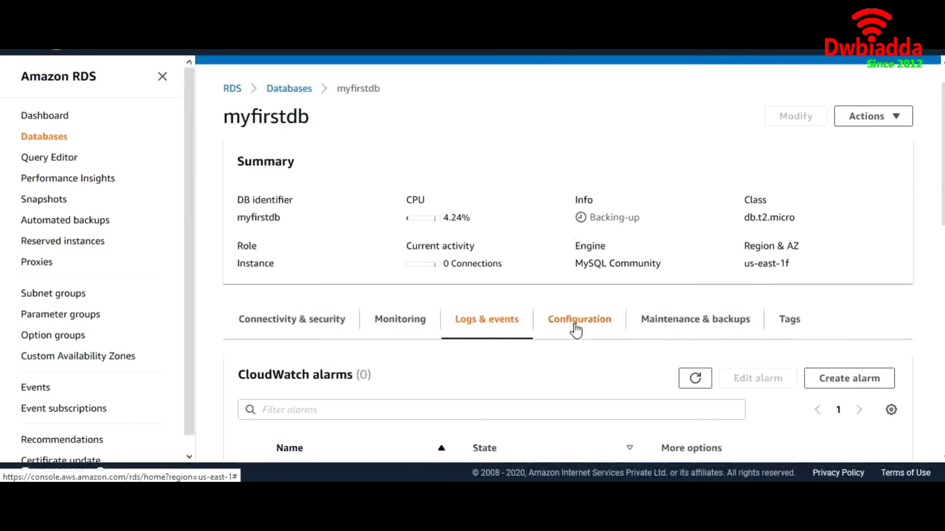
Review myfirstdb's instance configuration details on the Configuration tab.
click(576, 327)
scroll(529, 394, down, 5)
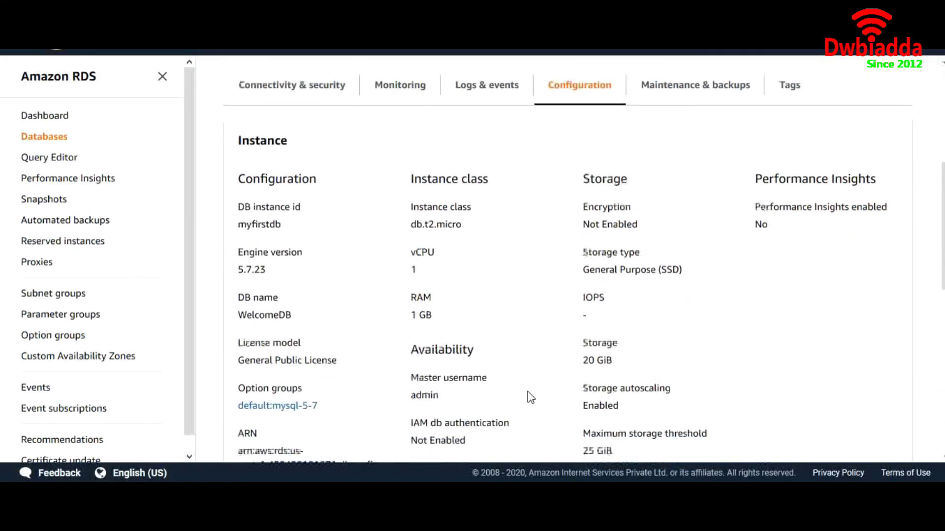
scroll(591, 296, up, 2)
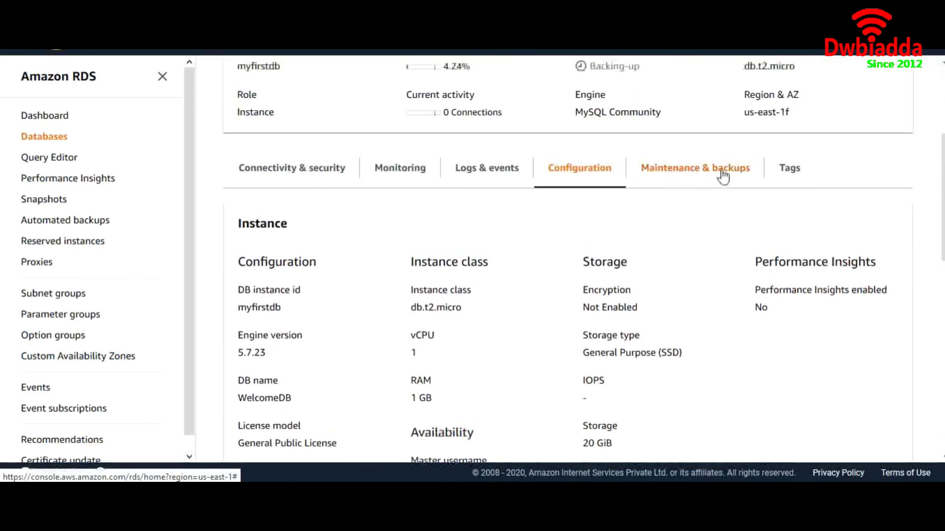
Check the Maintenance & backups details, then go back to Connectivity & security.
click(722, 170)
scroll(558, 345, down, 3)
scroll(559, 341, up, 3)
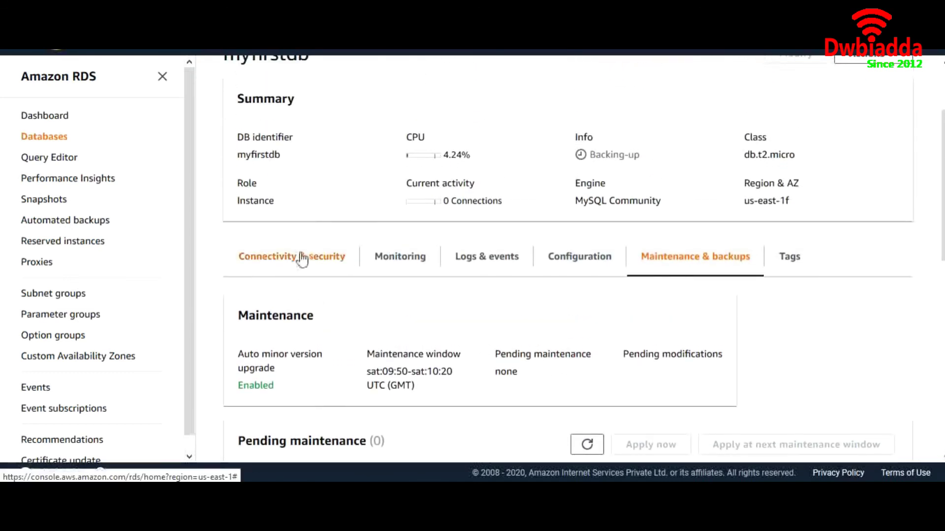
click(302, 257)
scroll(468, 264, up, 2)
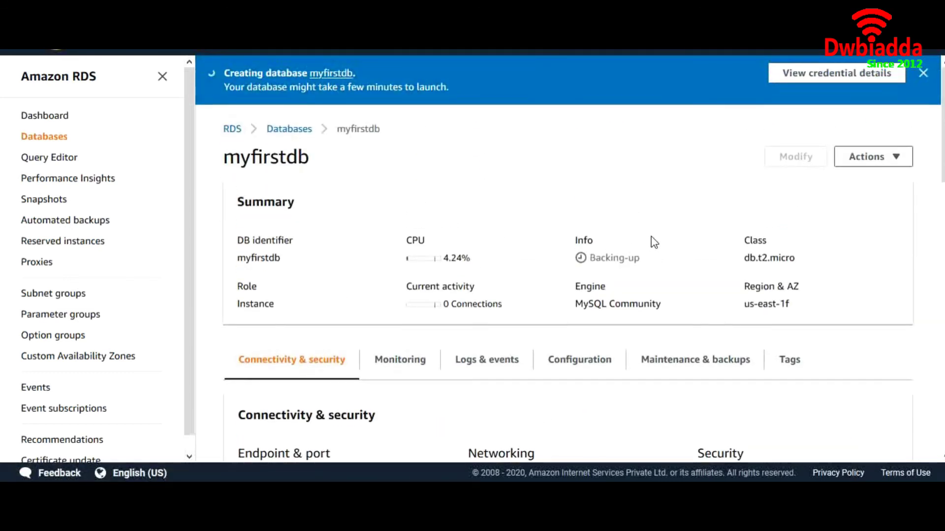
Close the 'Creating database' banner and select the now-Available myfirstdb endpoint hostname.
click(924, 73)
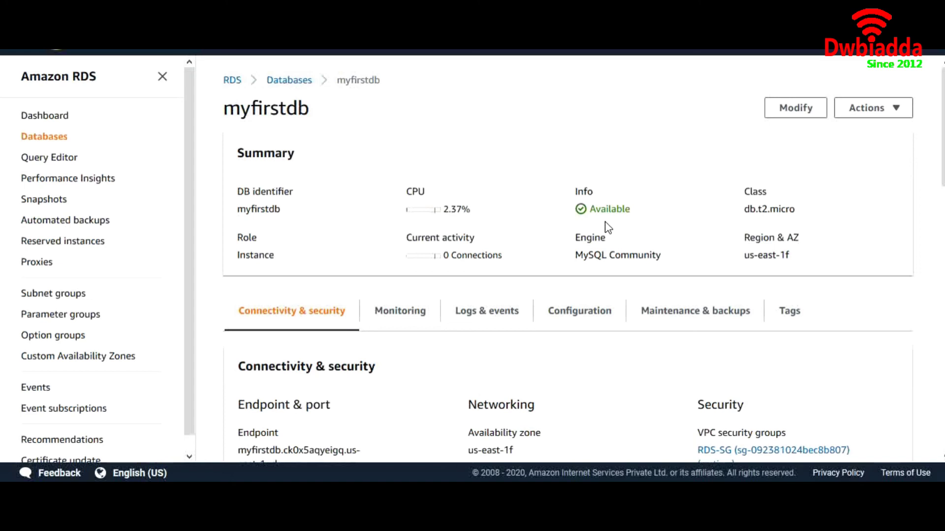
scroll(567, 253, down, 3)
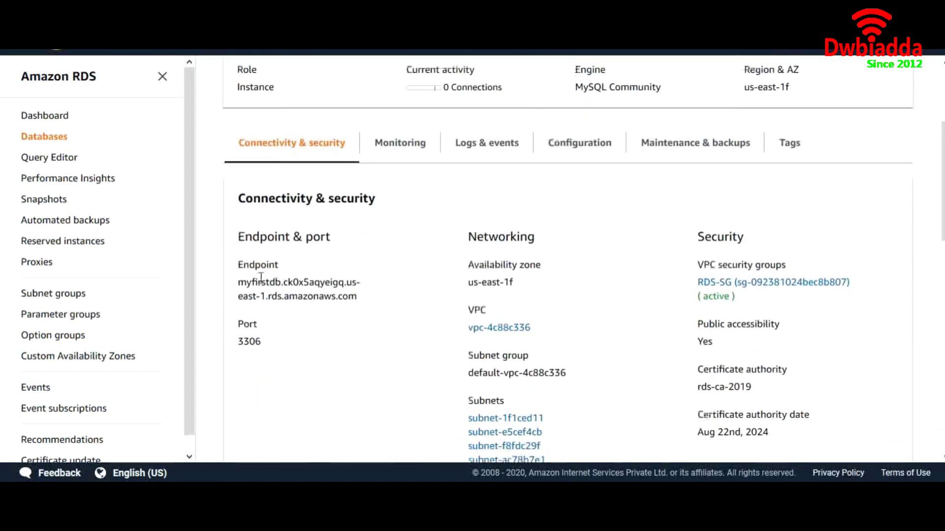
drag(239, 281, 366, 296)
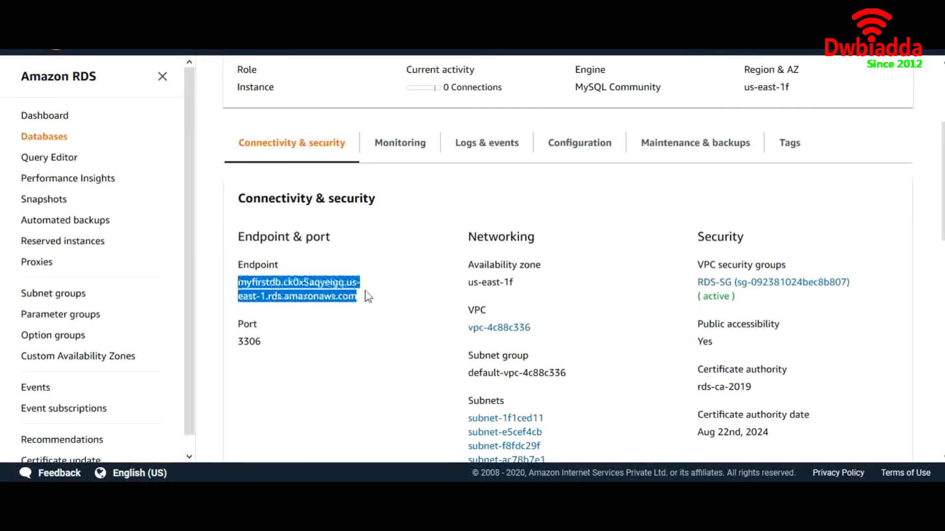